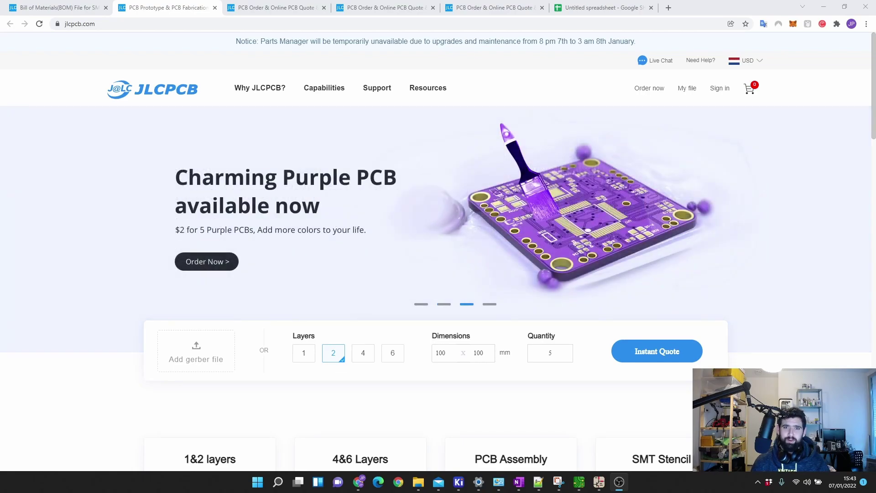
# Step: Bring up the PCB quote form and enable SMT Assembly for the order
pyautogui.scroll(-1, 803, 310)
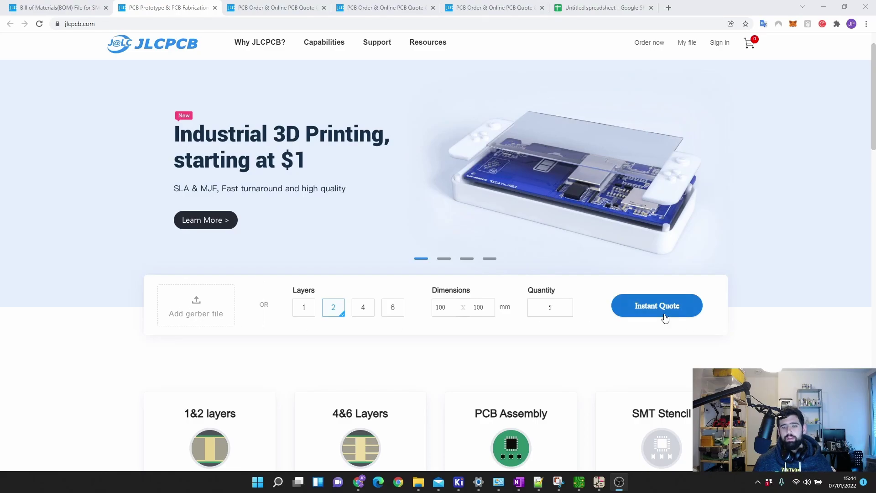
pyautogui.click(287, 8)
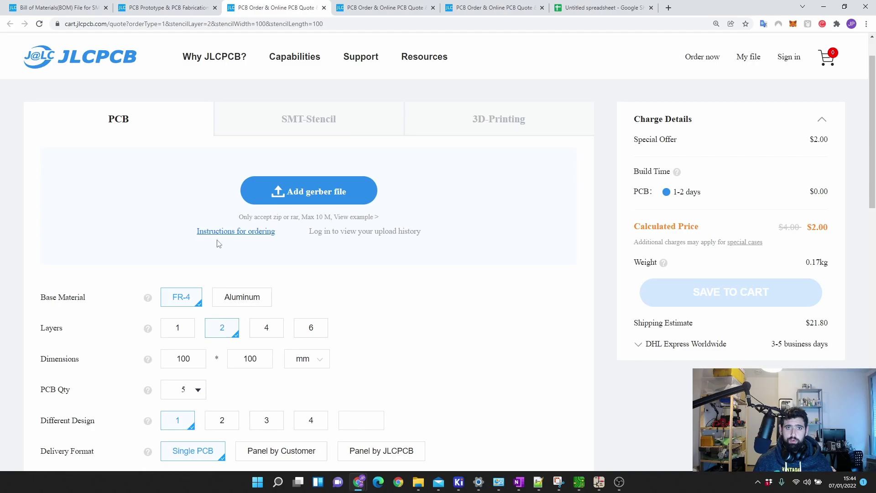
pyautogui.scroll(-14, 233, 248)
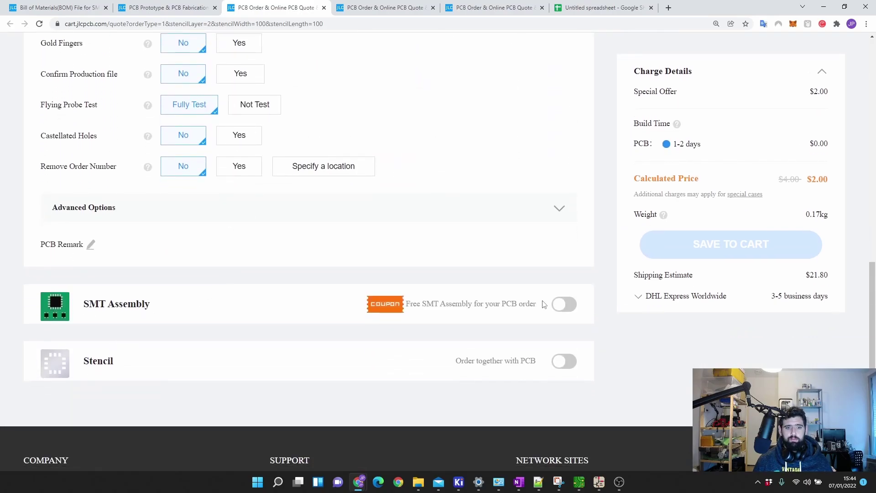
pyautogui.click(564, 304)
pyautogui.scroll(-1, 329, 336)
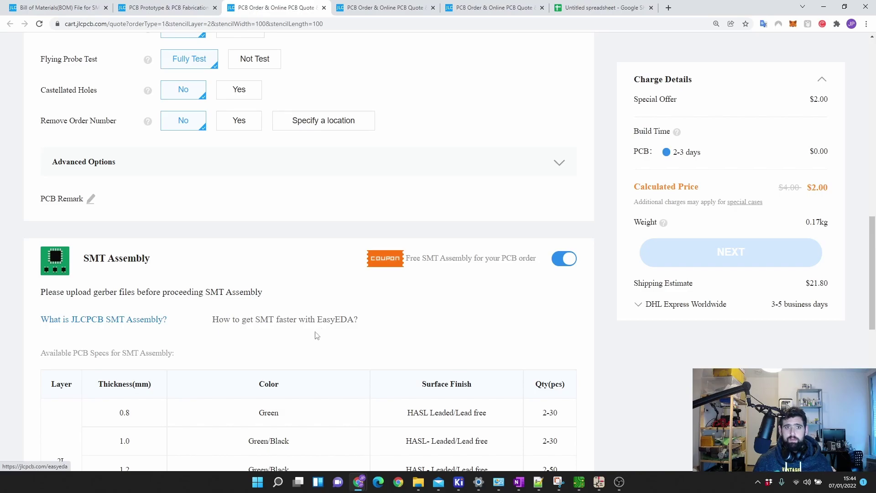
# Step: Advance the sample PCB order with top-side SMT assembly to the BOM/CPL upload stage
pyautogui.click(459, 7)
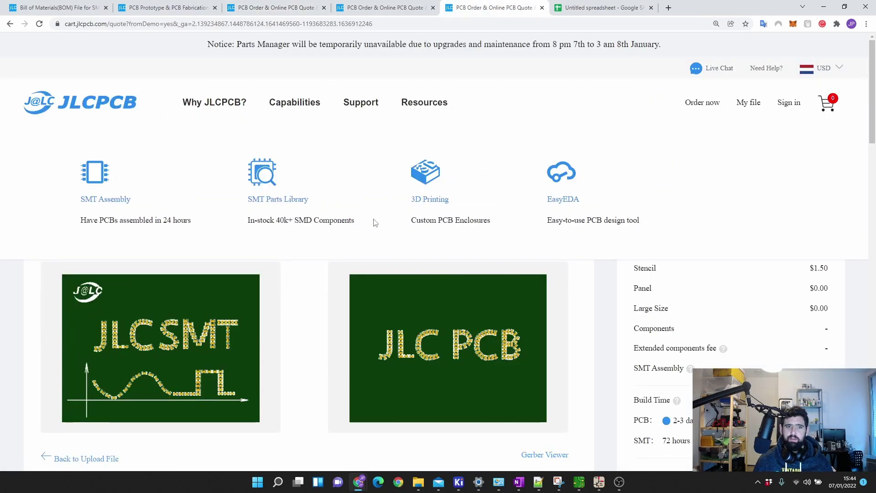
pyautogui.scroll(-4, 357, 269)
pyautogui.scroll(-15, 417, 264)
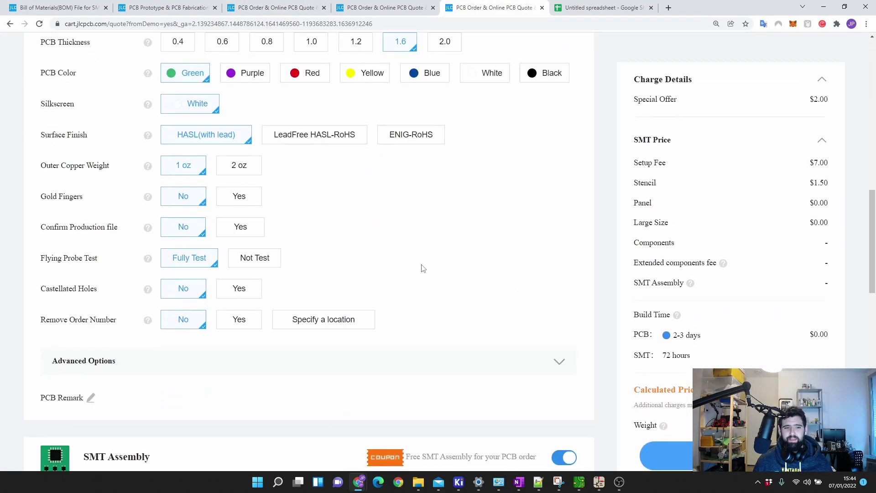
pyautogui.click(659, 451)
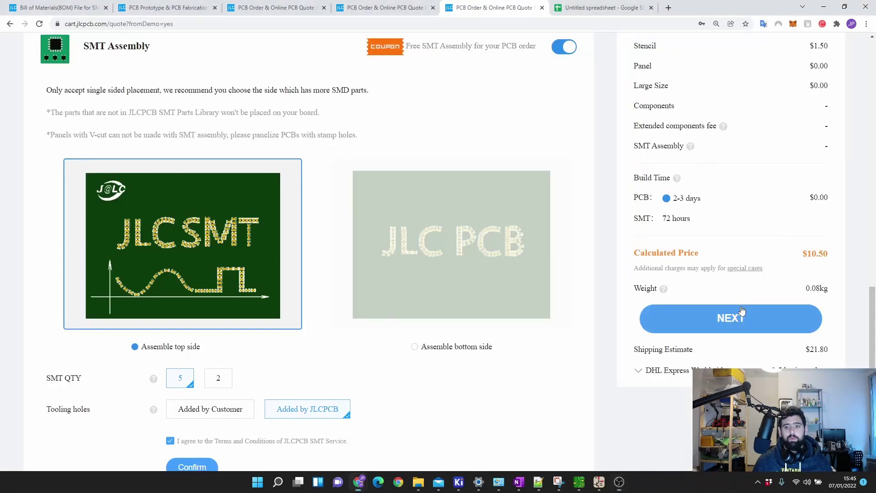
pyautogui.click(741, 311)
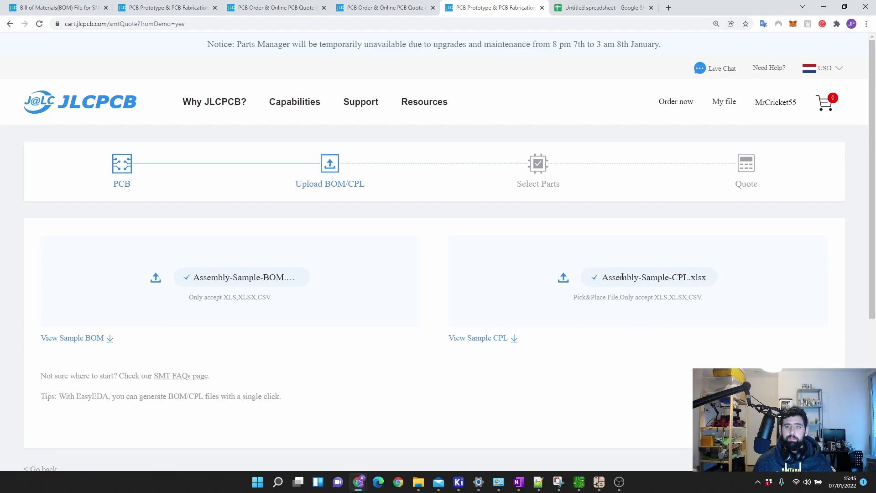
# Step: Download the sample BOM file and open it in Google Sheets
pyautogui.click(69, 342)
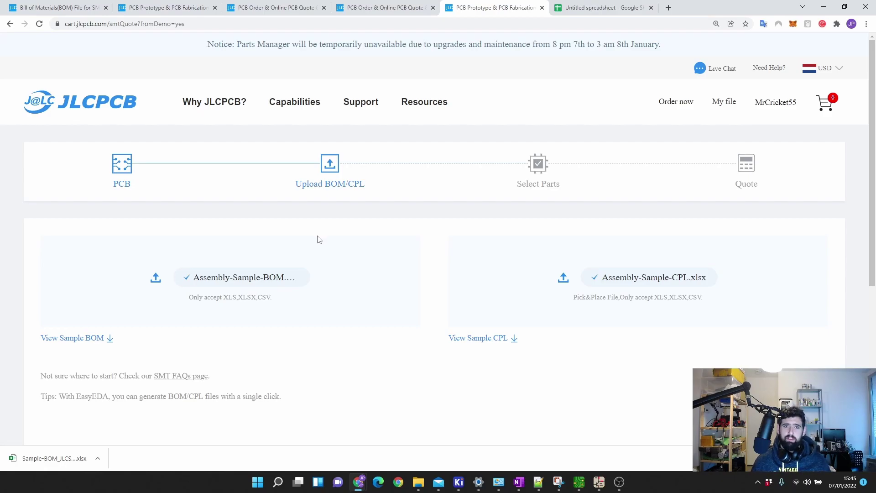
pyautogui.click(593, 7)
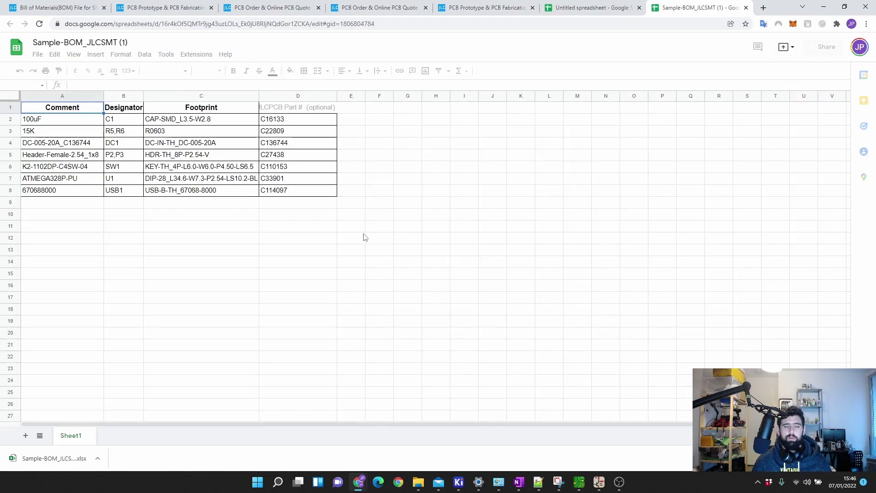
# Step: Examine the Comment, Designator and Footprint entries of the sample BOM, such as the 100uF row
pyautogui.click(98, 168)
pyautogui.click(85, 156)
pyautogui.click(73, 112)
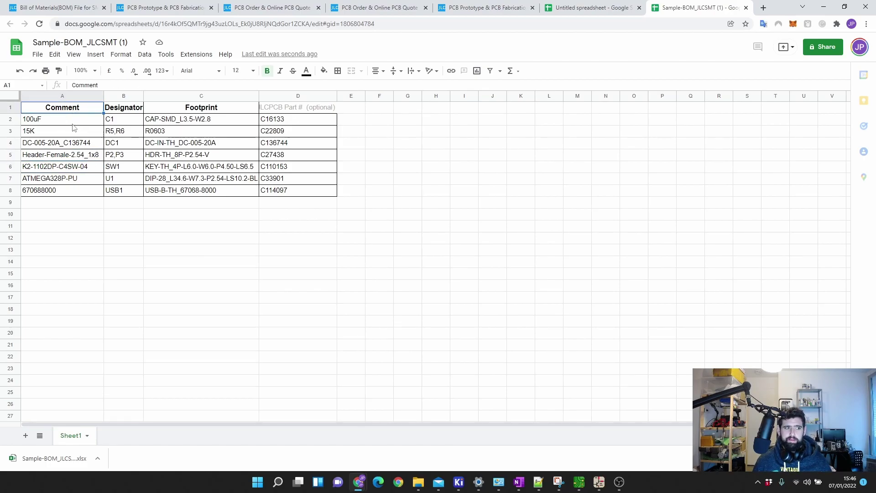
pyautogui.click(86, 168)
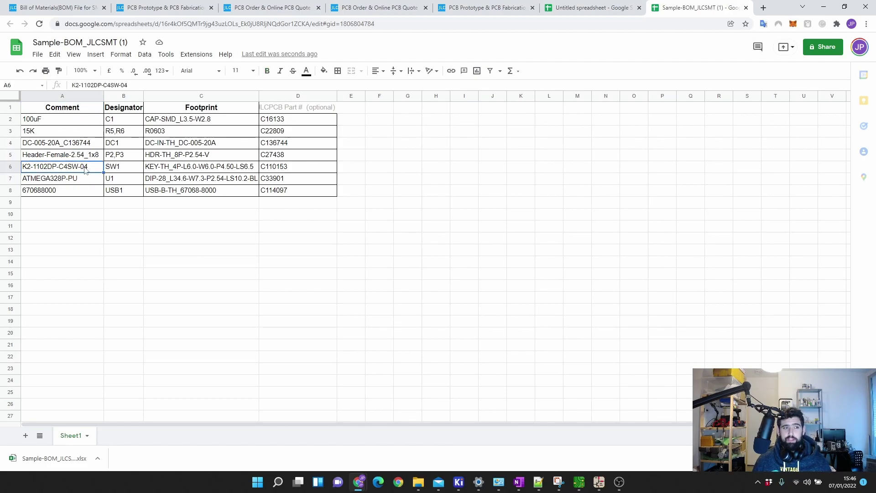
pyautogui.click(55, 120)
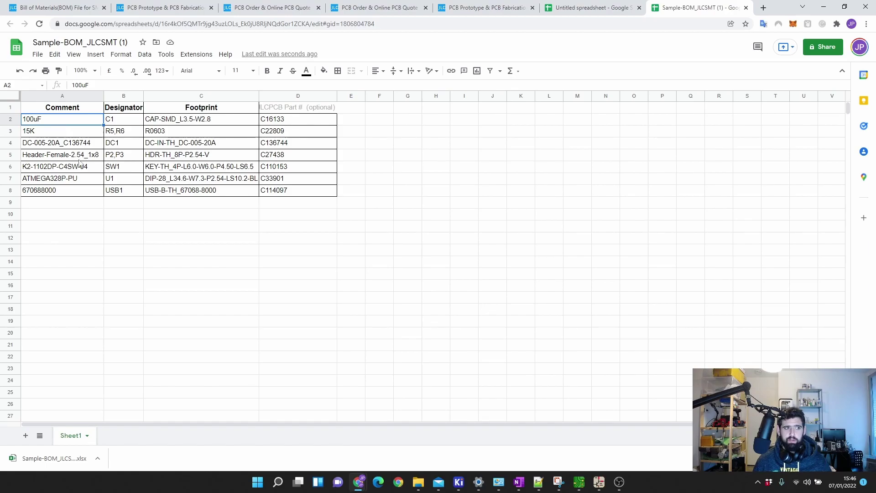
pyautogui.click(188, 181)
pyautogui.click(92, 183)
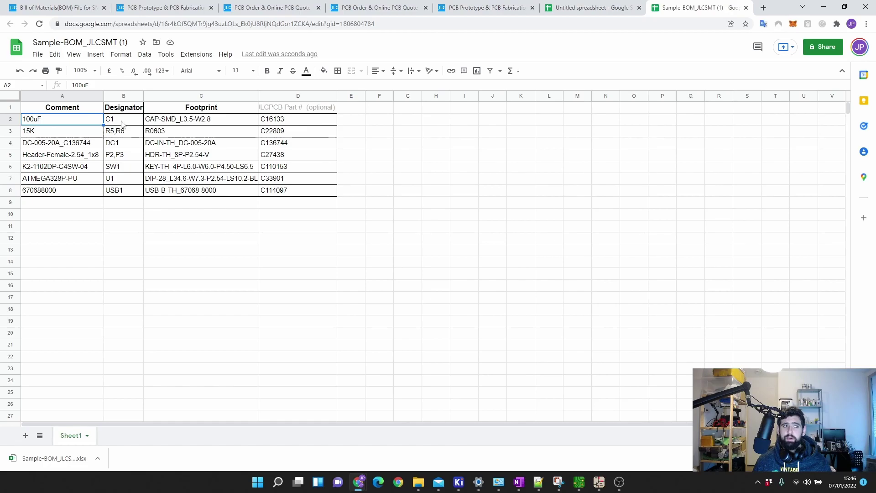
pyautogui.click(122, 120)
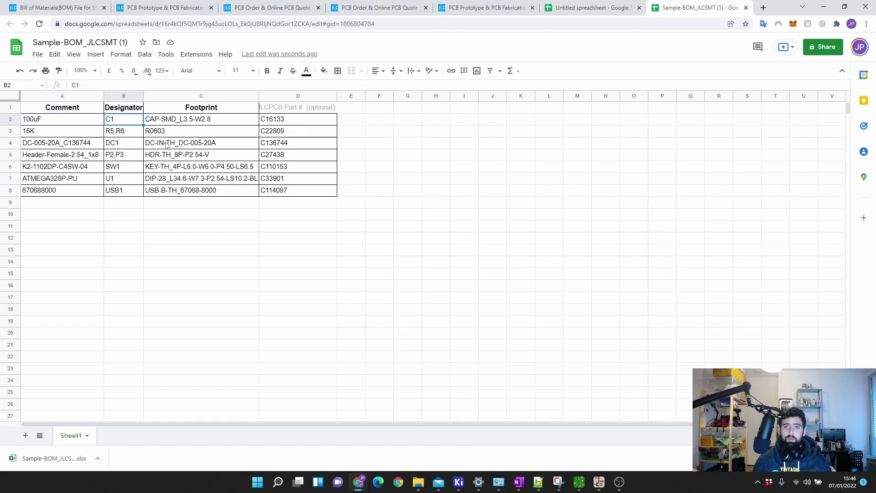
# Step: Copy the JLCPCB part number C16133 from the 100uF row
pyautogui.click(283, 118)
pyautogui.moveTo(283, 118); pyautogui.dragTo(261, 122)
pyautogui.hotkey('ctrl', 'c')
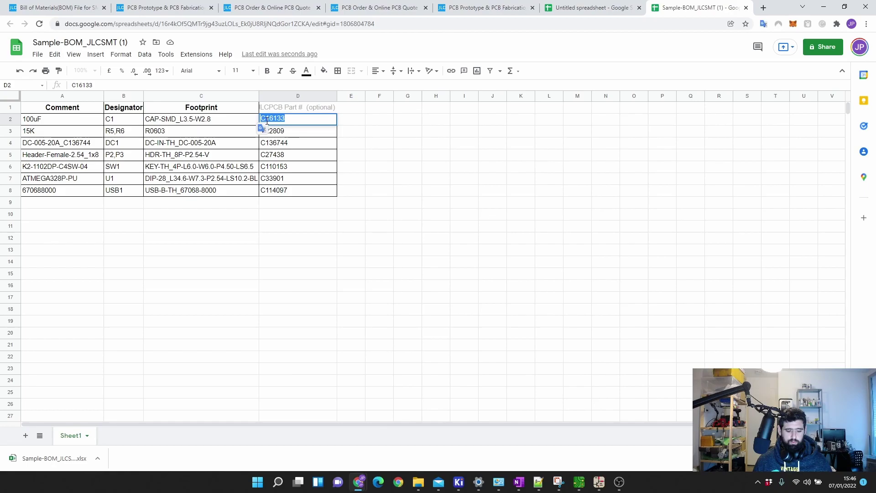
# Step: Open the JLCPCB SMT Parts Library and search it for part number C16133
pyautogui.click(358, 4)
pyautogui.scroll(10, 364, 165)
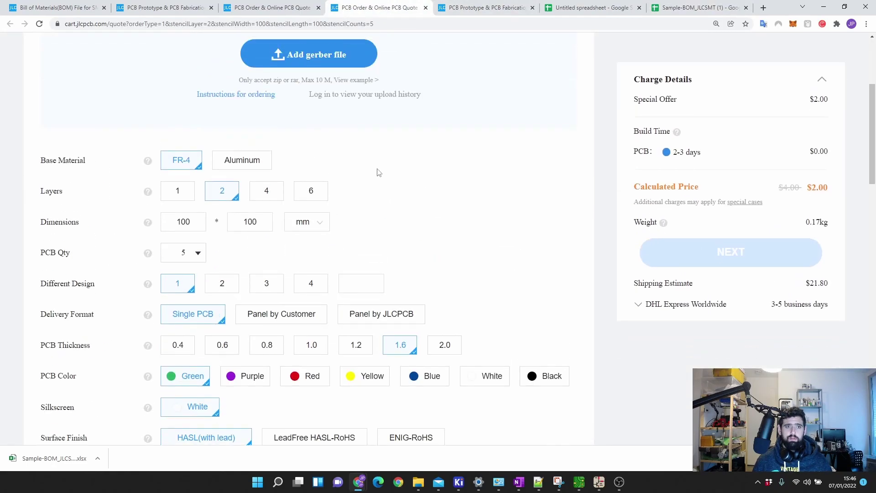
pyautogui.moveTo(424, 102)
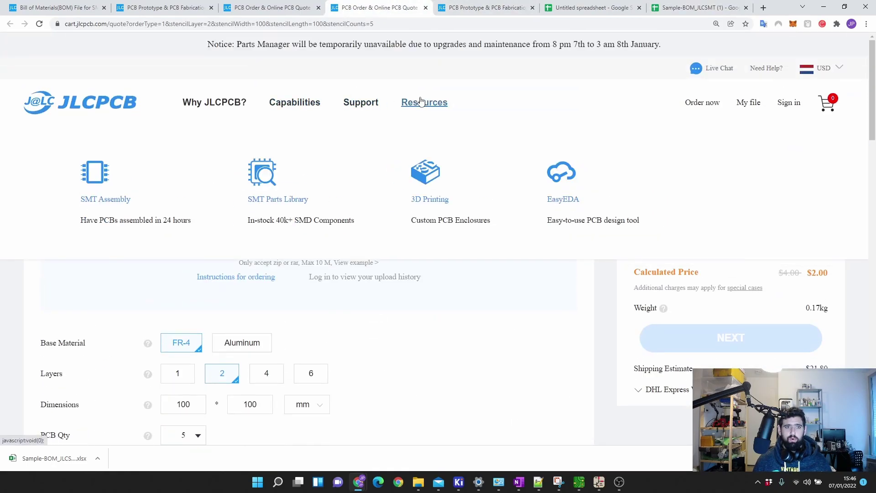
pyautogui.click(279, 203)
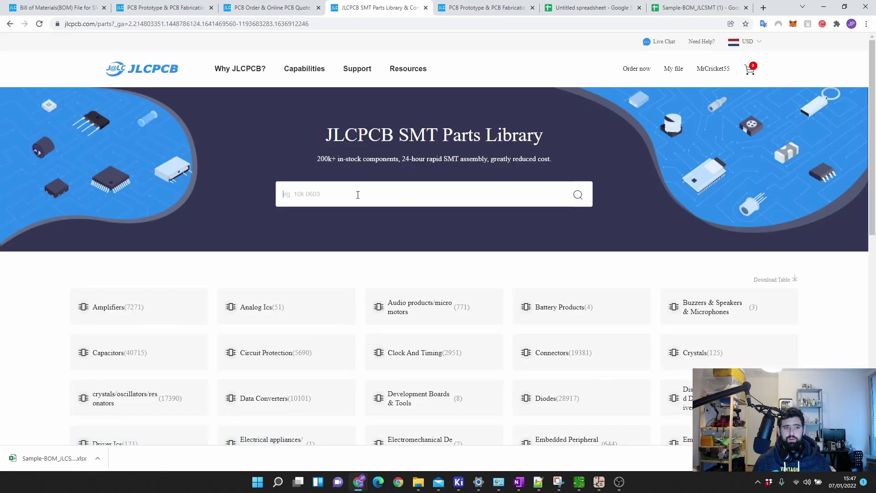
pyautogui.click(416, 193)
pyautogui.hotkey('ctrl', 'v')
pyautogui.press('Return')
# Step: Expand the details of part TAJB107K006RNJ and find C16133 on the page
pyautogui.moveTo(203, 158); pyautogui.dragTo(160, 159)
pyautogui.hotkey('ctrl', 'c')
pyautogui.click(129, 235)
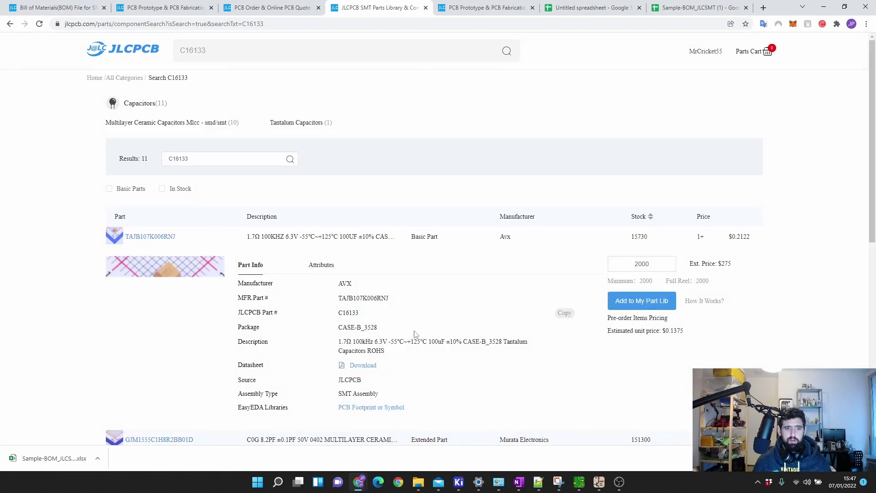
pyautogui.hotkey('ctrl', 'f')
pyautogui.hotkey('ctrl', 'v')
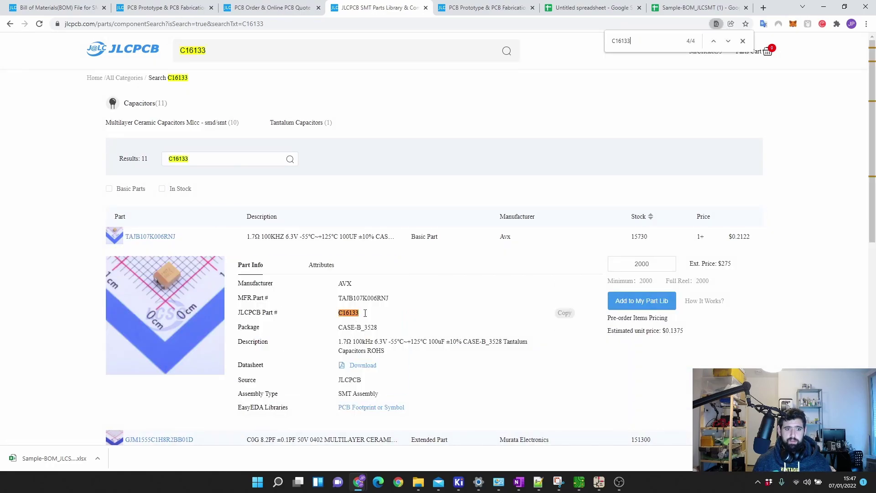
# Step: Copy the 15K row's part number C22809 from the sample BOM and look it up in the SMT Parts Library
pyautogui.hotkey('ctrl', '9')
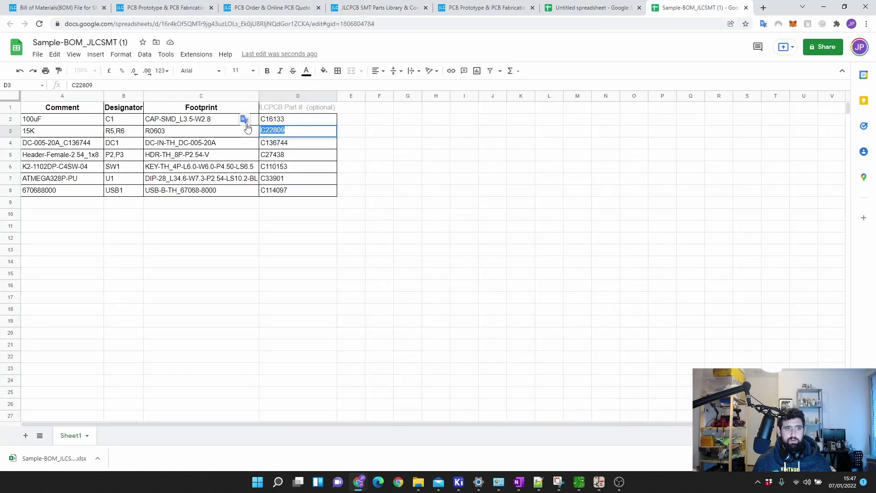
pyautogui.hotkey('ctrl', 'c')
pyautogui.hotkey('ctrl', 'shift', 'Tab')
pyautogui.hotkey('ctrl', 'shift', 'Tab')
pyautogui.hotkey('ctrl', 'shift', 'Tab')
pyautogui.hotkey('ctrl', 'f')
pyautogui.hotkey('ctrl', 'v')
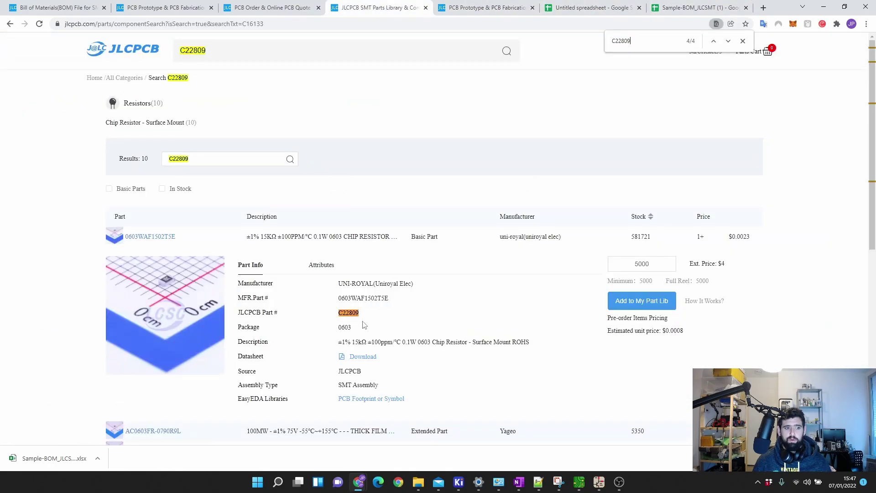
# Step: Return to the 0603WAF1502T5E listing in the parts library and select its JLCPCB part number
pyautogui.hotkey('ctrl', 'Tab')
pyautogui.hotkey('ctrl', 'Tab')
pyautogui.hotkey('ctrl', 'Tab')
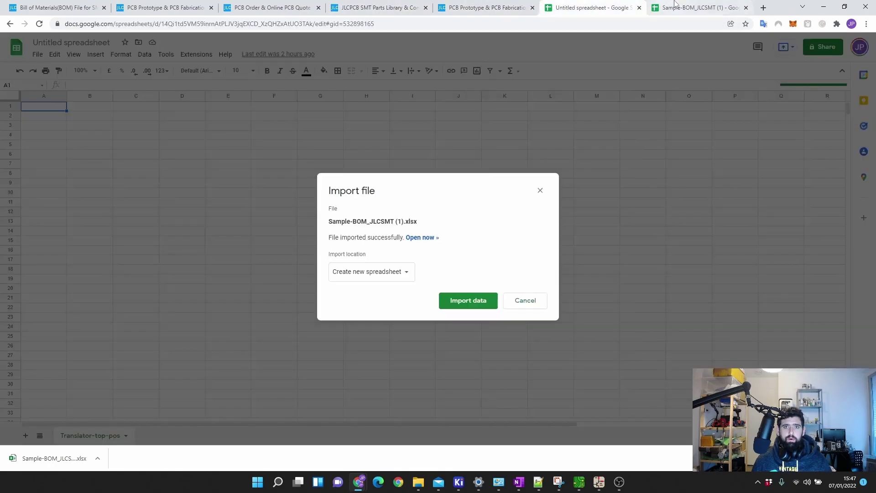
pyautogui.click(474, 6)
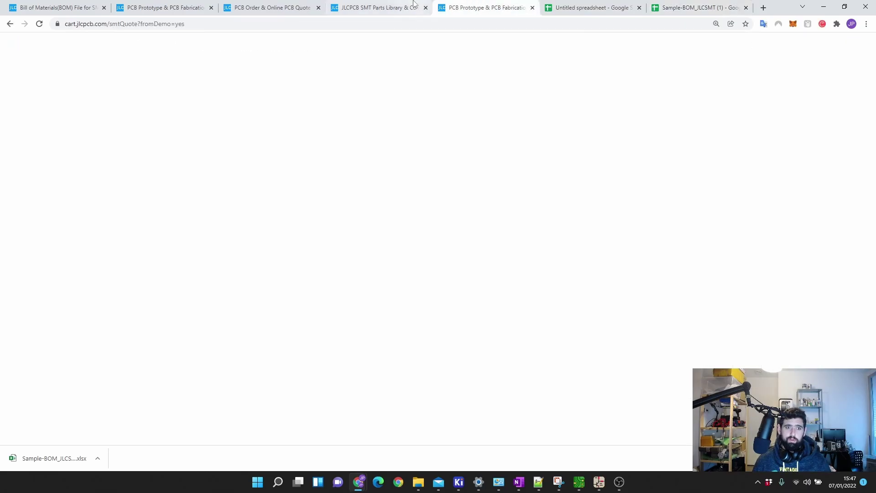
pyautogui.click(384, 5)
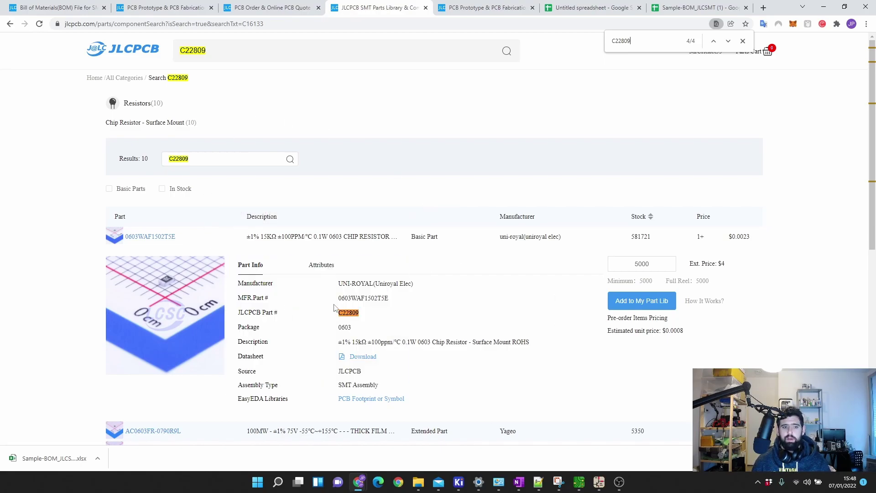
pyautogui.moveTo(353, 315)
pyautogui.doubleClick(353, 313)
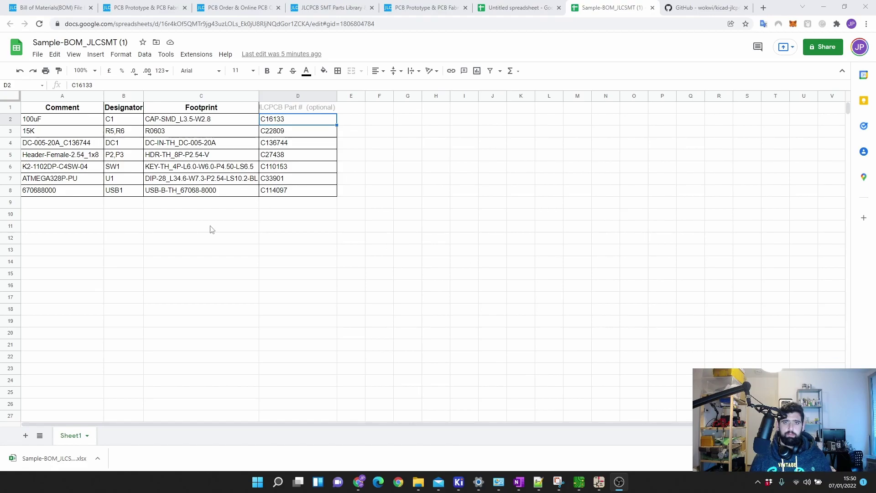
# Step: Review the sample BOM from the Comment header to the last JLCPCB part number
pyautogui.hotkey('ctrl', 'Home')
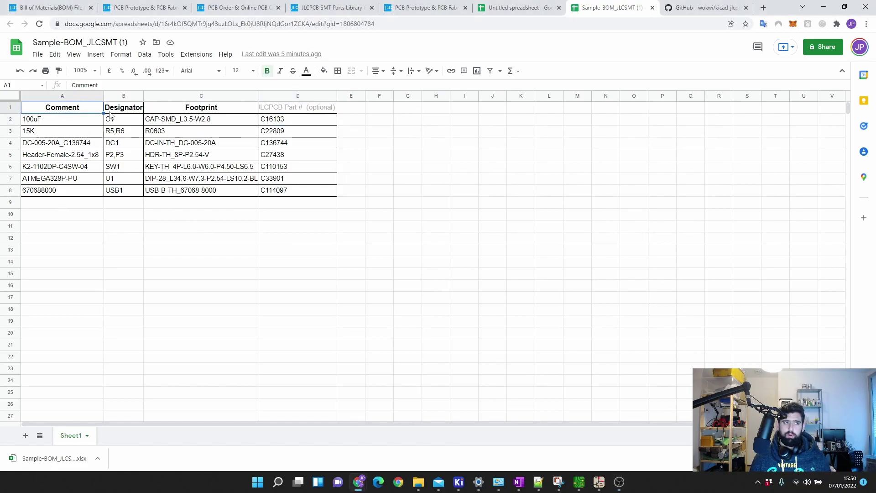
pyautogui.click(295, 195)
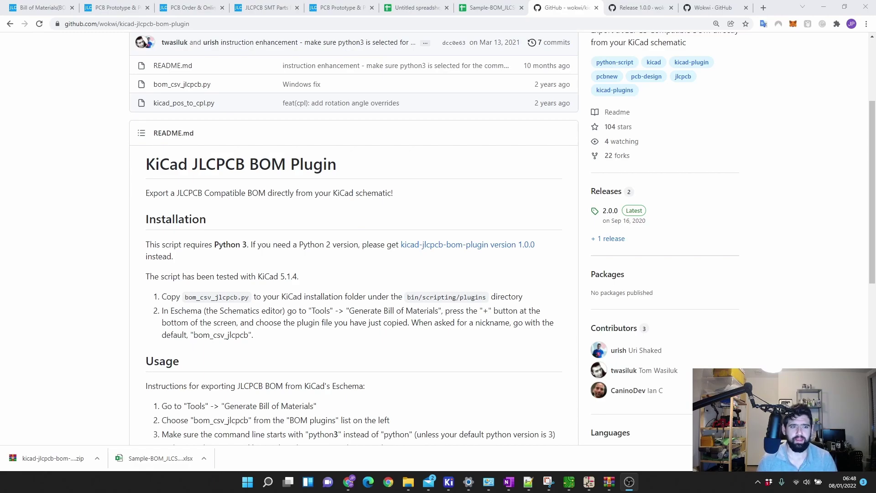
# Step: Download the kicad-jlcpcb-bom-plugin repository from GitHub as a ZIP
pyautogui.scroll(3, 449, 255)
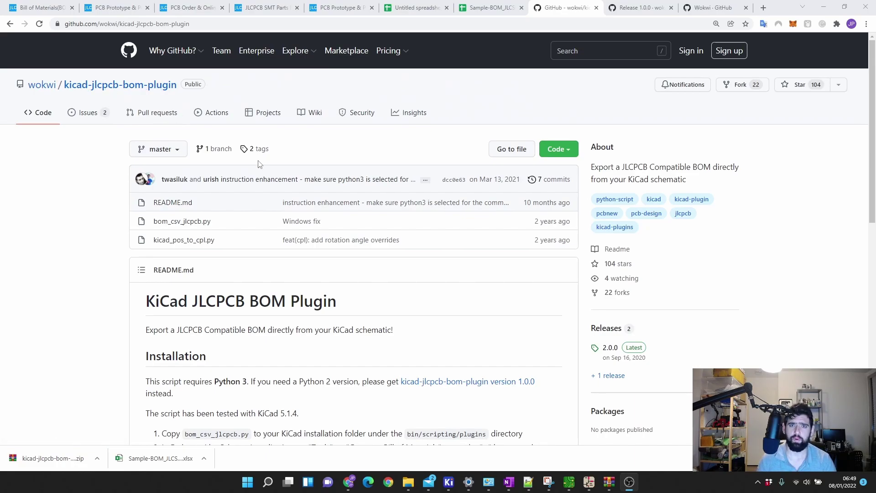
pyautogui.click(570, 149)
pyautogui.click(436, 275)
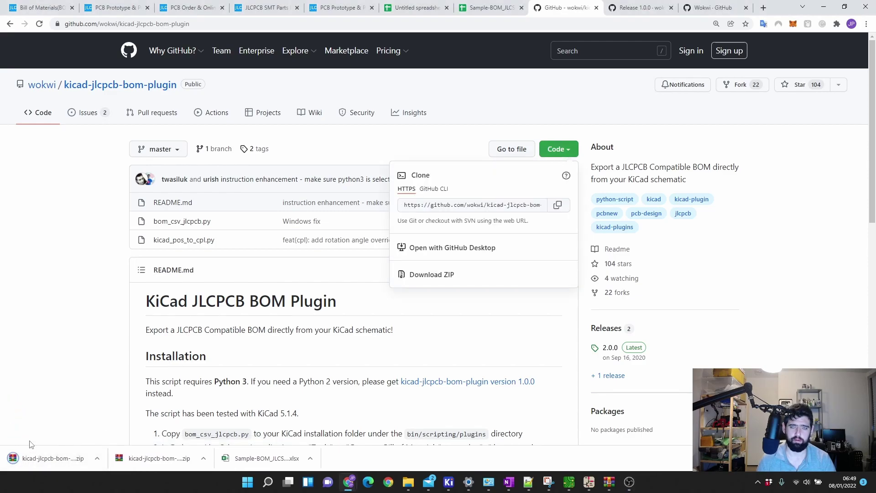
# Step: Read the plugin's installation and usage instructions, and open the kicad-jlcpcb-bom-plugin-master folder inside the downloaded archive
pyautogui.scroll(-2, 319, 357)
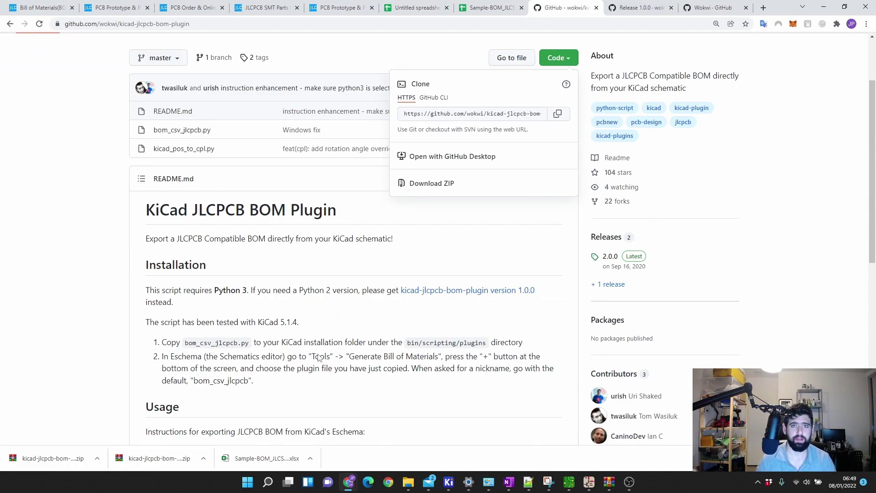
pyautogui.scroll(-5, 208, 436)
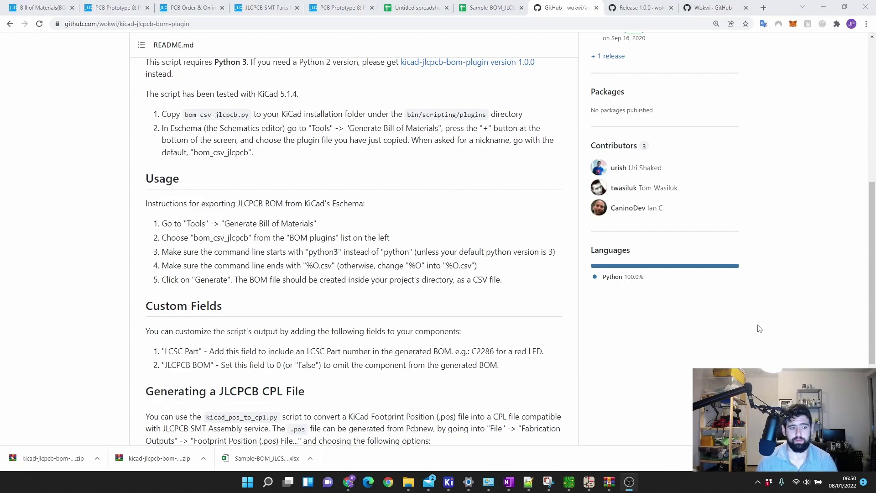
pyautogui.click(53, 458)
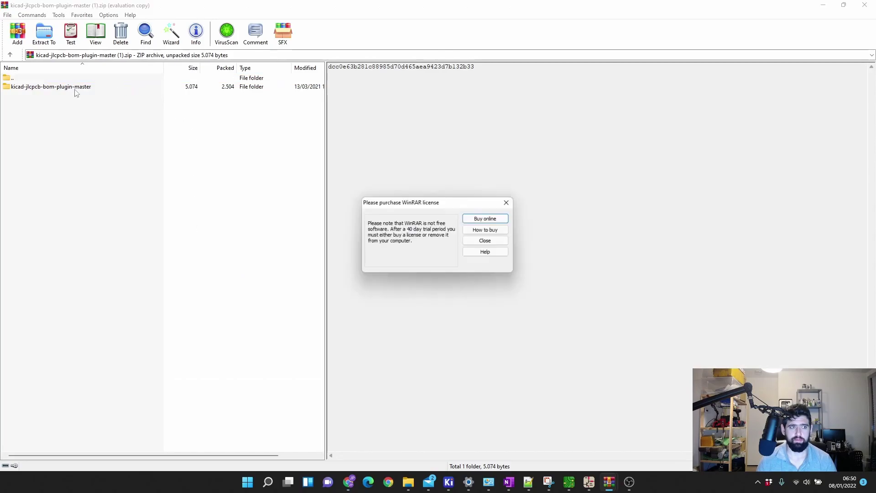
pyautogui.press('Escape')
pyautogui.doubleClick(75, 87)
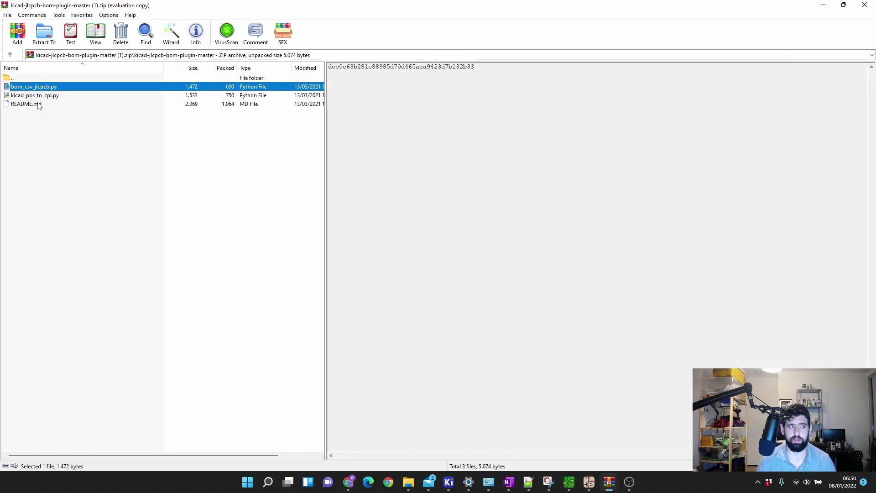
# Step: Select kicad_pos_to_cpl.py in the archive and check the KiCad 6.0 plugins folder's path in File Explorer
pyautogui.click(40, 98)
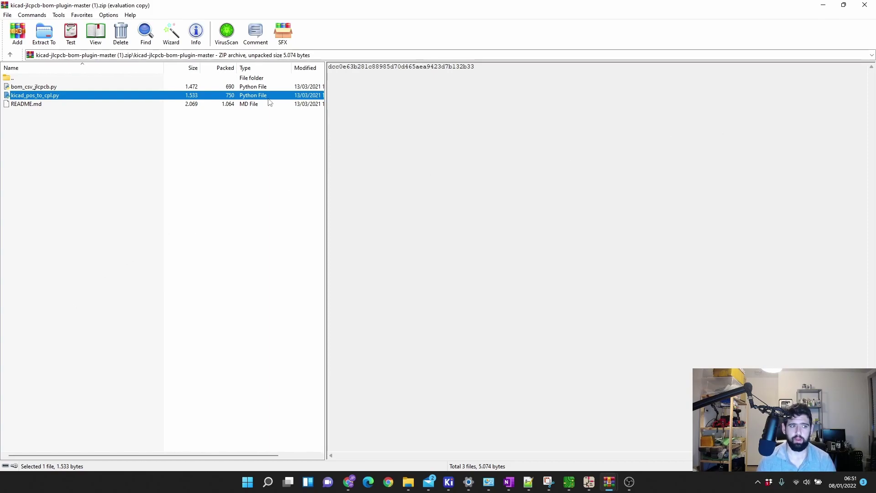
pyautogui.moveTo(408, 481)
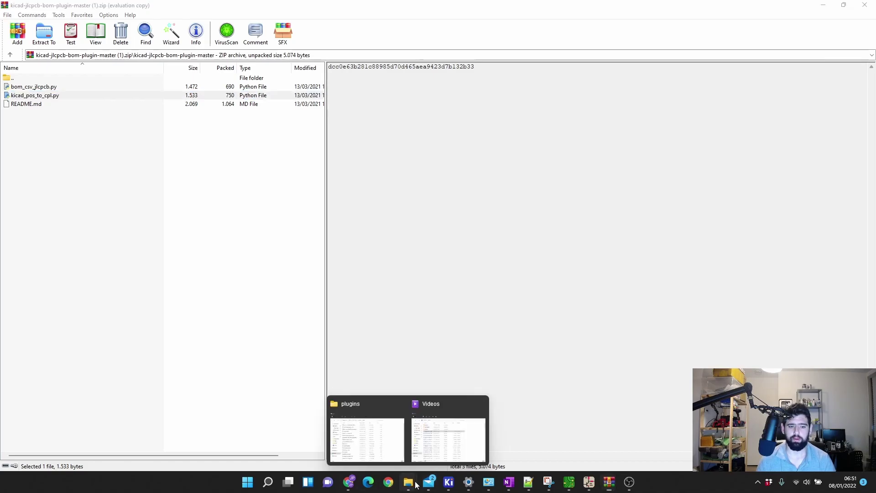
pyautogui.click(345, 426)
pyautogui.click(474, 96)
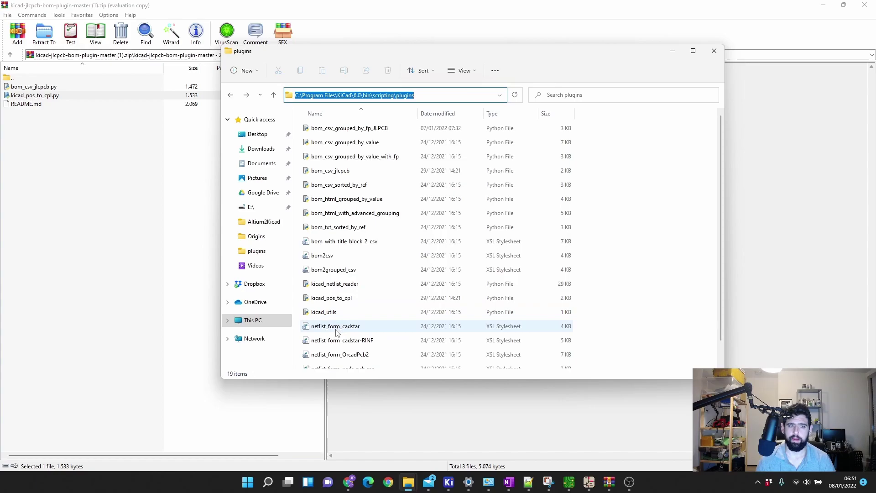
# Step: Open the Bill of Material tool in KiCad's Schematic Editor and inspect the two existing CSV generator scripts
pyautogui.click(588, 482)
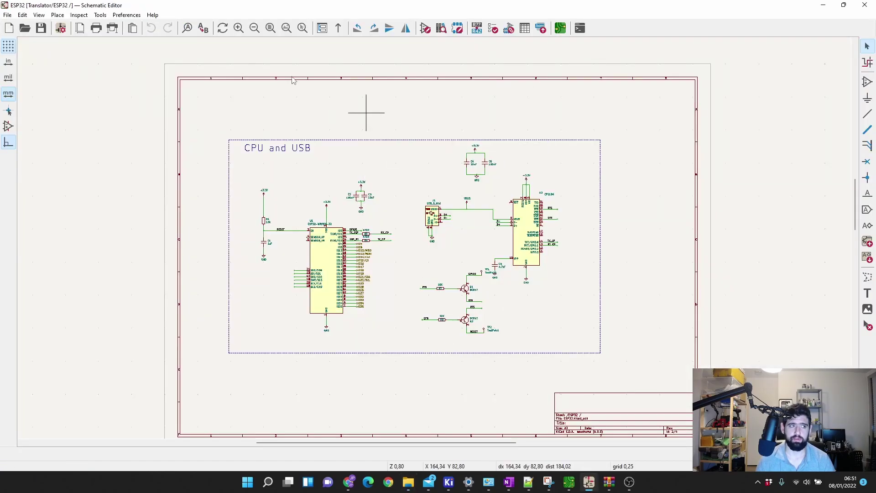
pyautogui.click(539, 29)
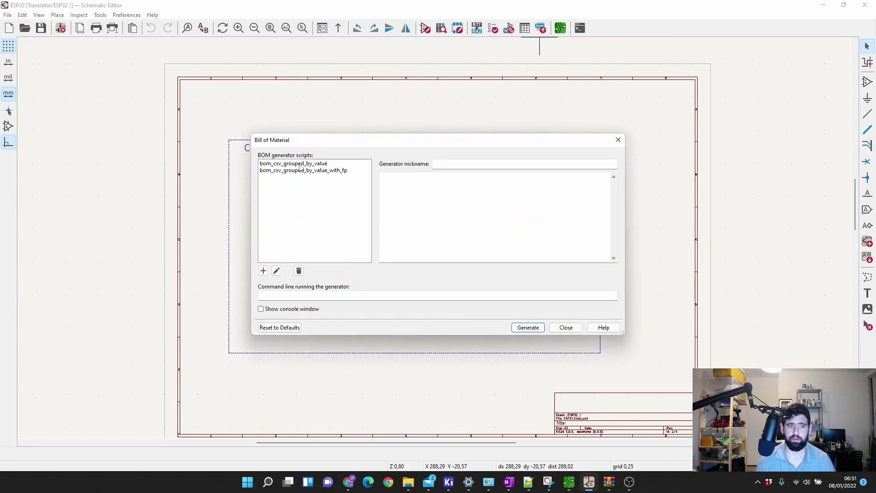
pyautogui.click(289, 171)
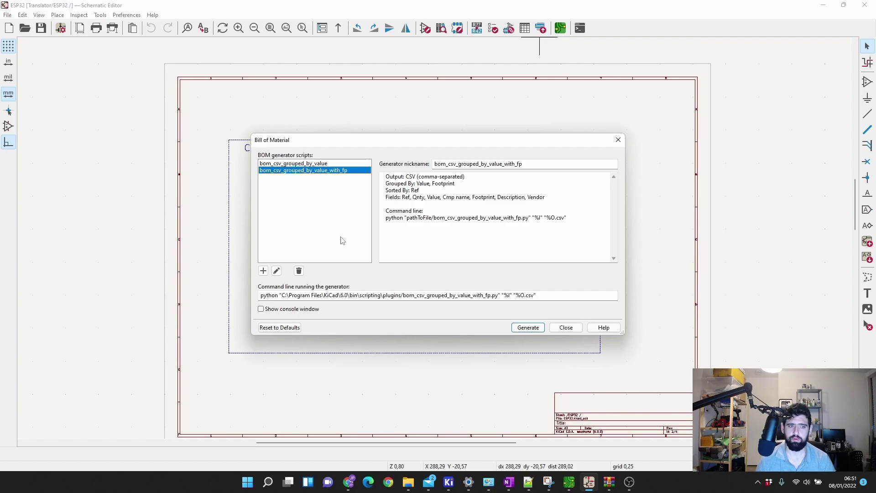
pyautogui.click(408, 482)
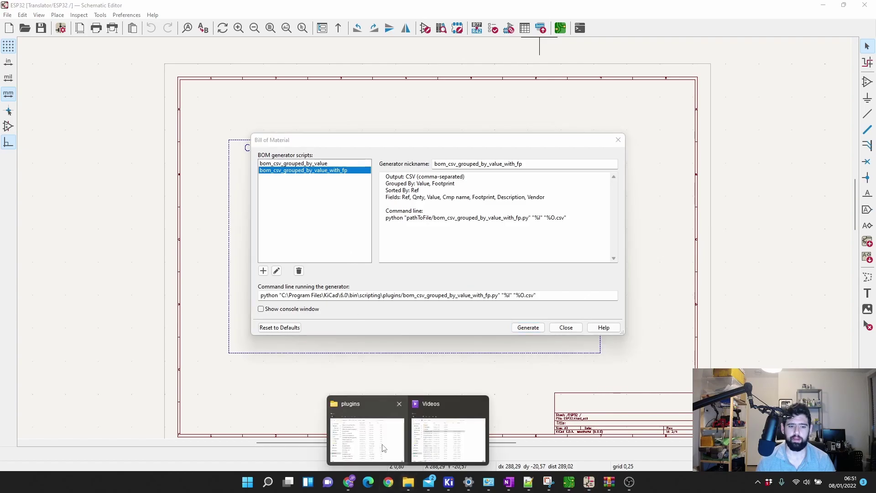
pyautogui.click(385, 449)
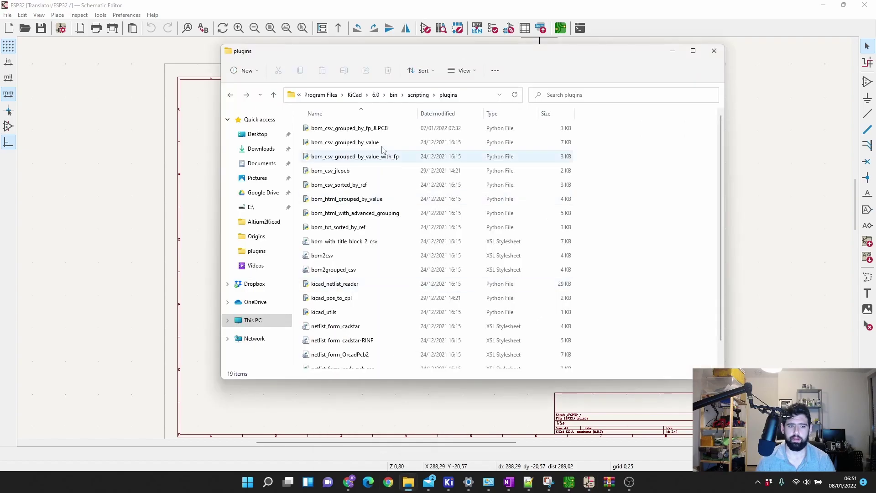
pyautogui.click(717, 54)
pyautogui.click(319, 164)
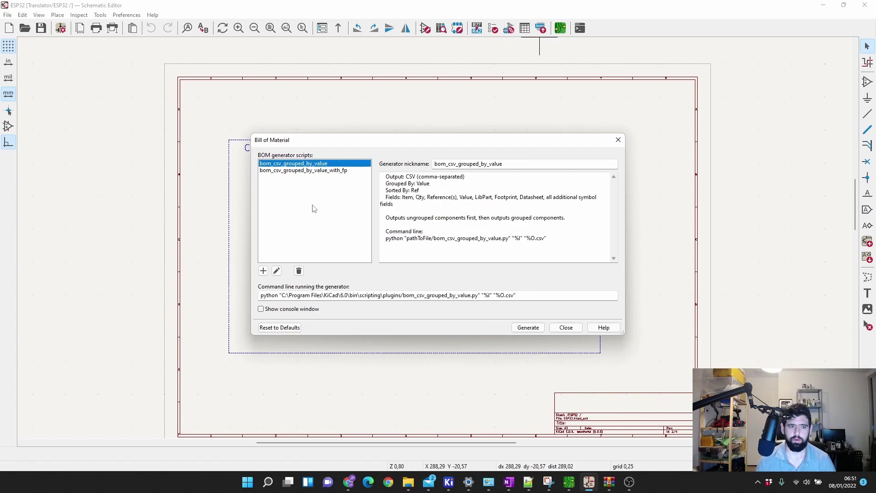
# Step: Start adding a BOM generator script and copy the path C:\Program Files\KiCad\bin\scripting\plugins from File Explorer
pyautogui.click(264, 272)
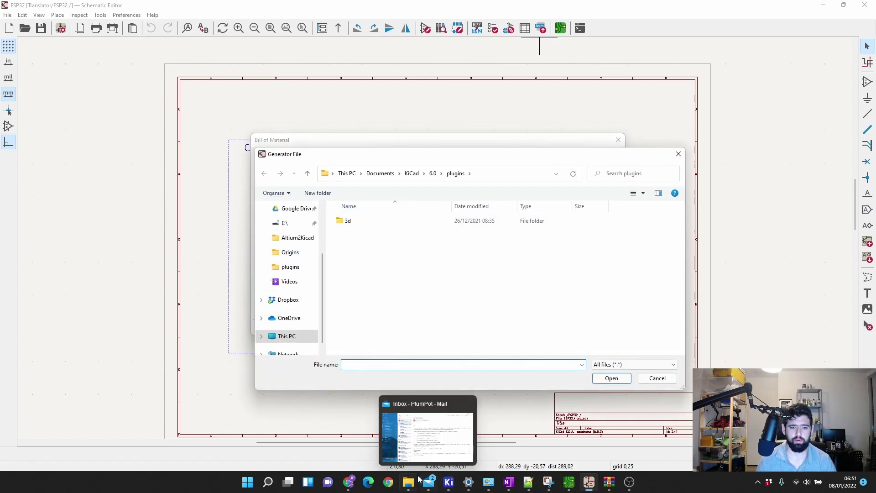
pyautogui.click(496, 177)
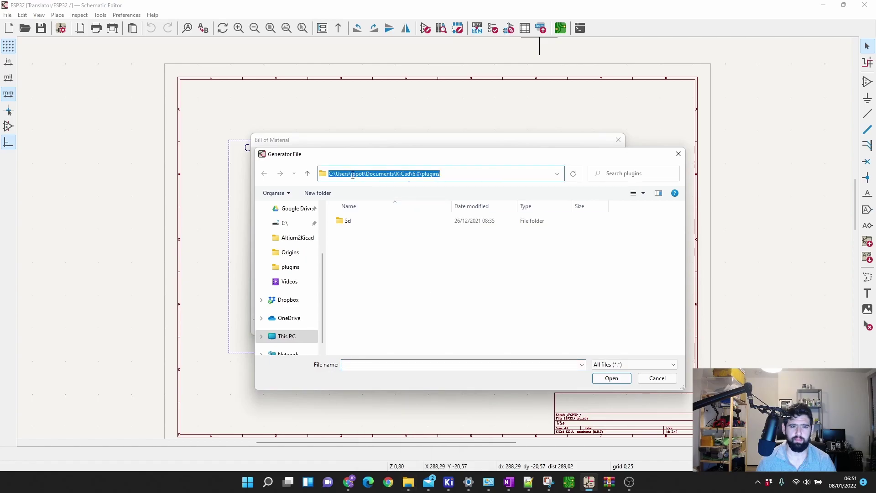
pyautogui.click(408, 482)
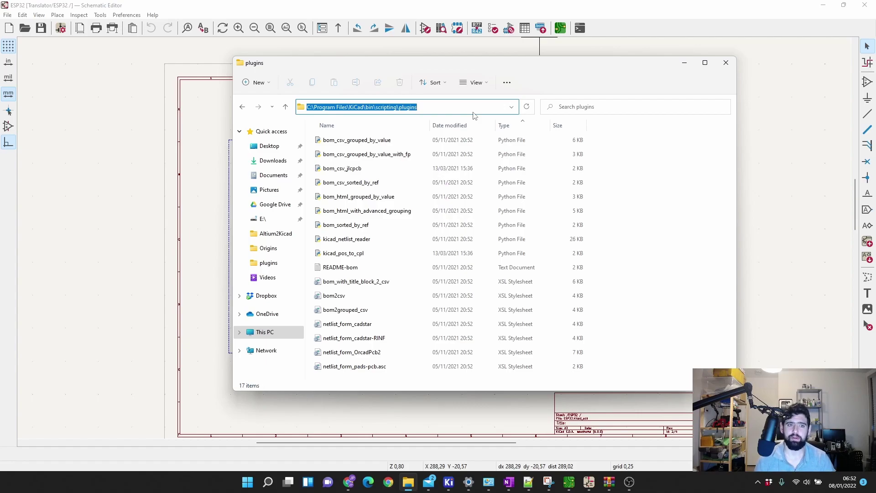
pyautogui.click(371, 170)
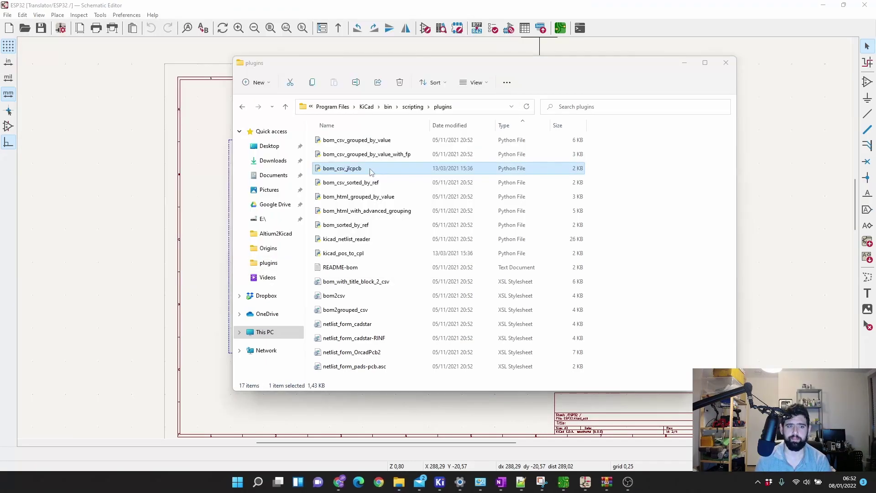
pyautogui.moveTo(417, 71); pyautogui.dragTo(618, 93)
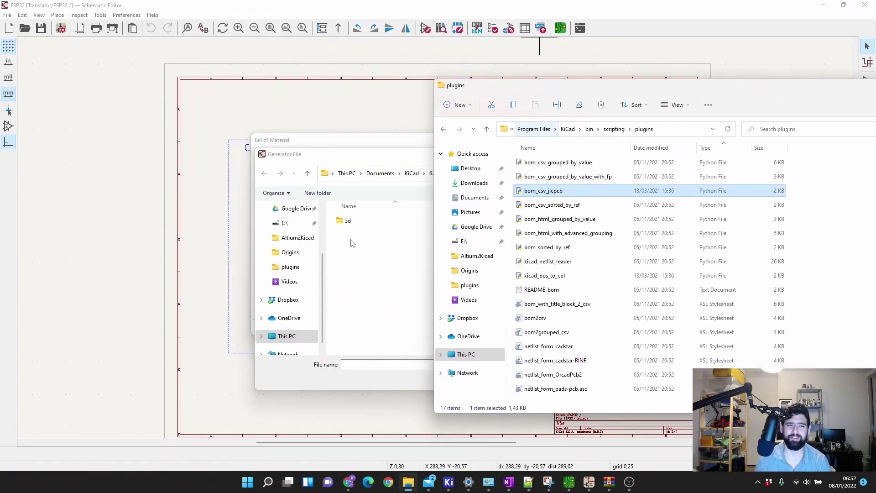
pyautogui.click(668, 129)
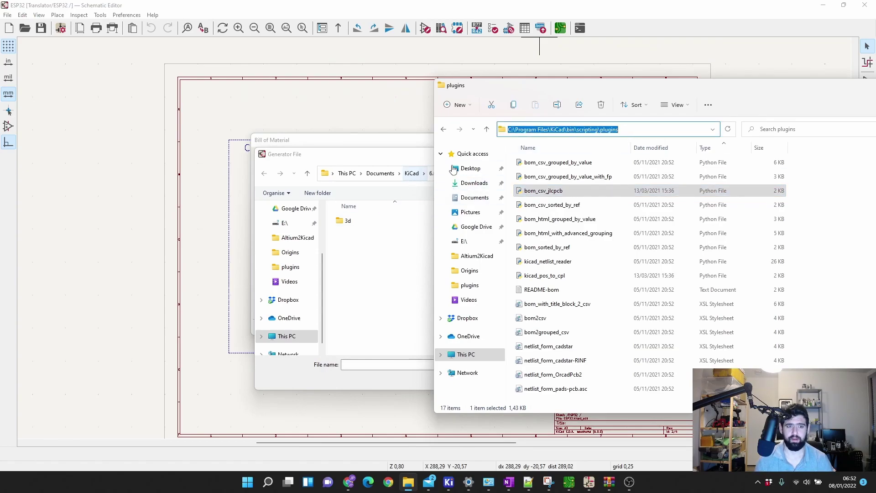
# Step: Add bom_csv_jlcpcb from C:\Program Files\KiCad\bin\scripting\plugins to the BOM generator scripts
pyautogui.click(398, 159)
pyautogui.click(495, 179)
pyautogui.hotkey('ctrl', 'v')
pyautogui.press('Return')
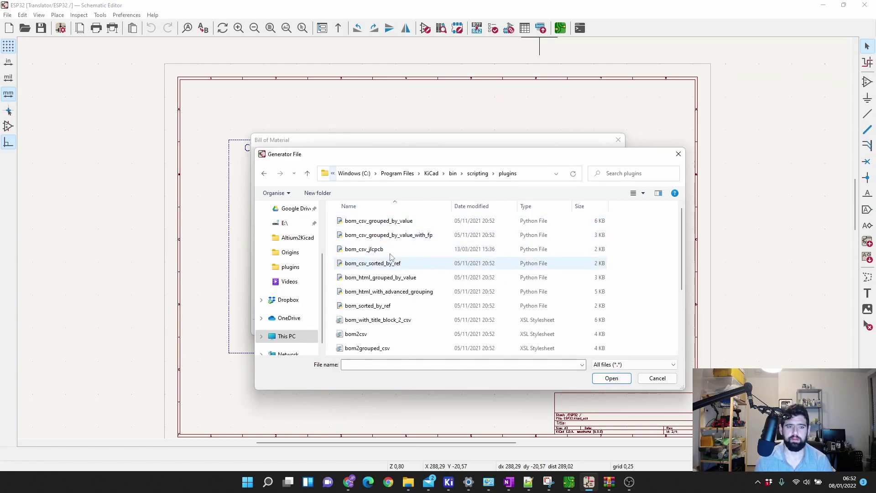
pyautogui.doubleClick(385, 249)
pyautogui.click(451, 256)
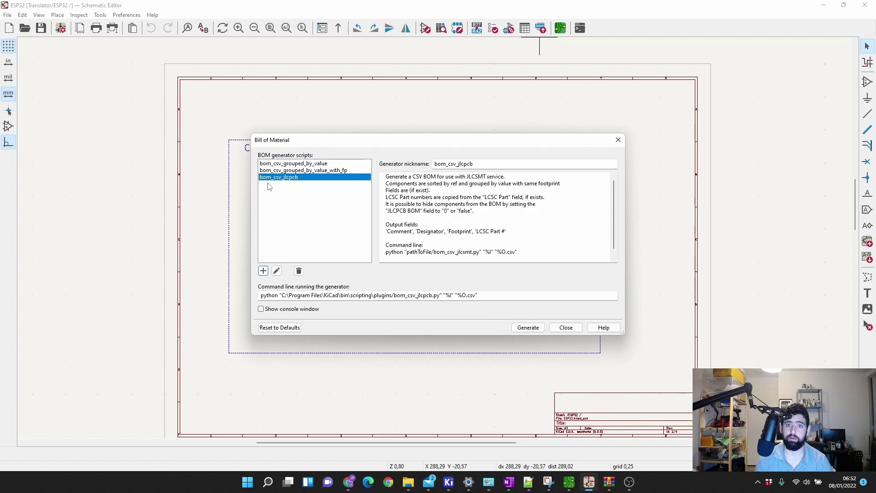
# Step: Generate the BOM with bom_csv_jlcpcb and locate the Translator CSV in the project's backup folder, sorted newest first
pyautogui.click(527, 328)
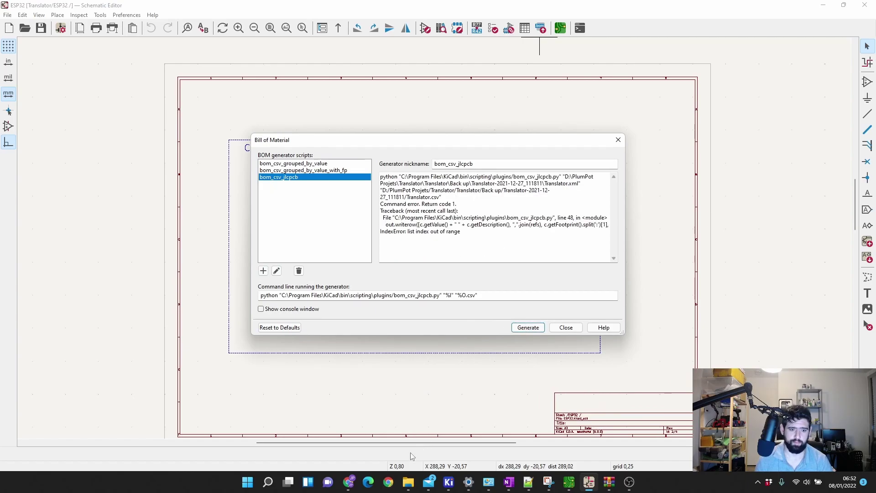
pyautogui.moveTo(411, 485)
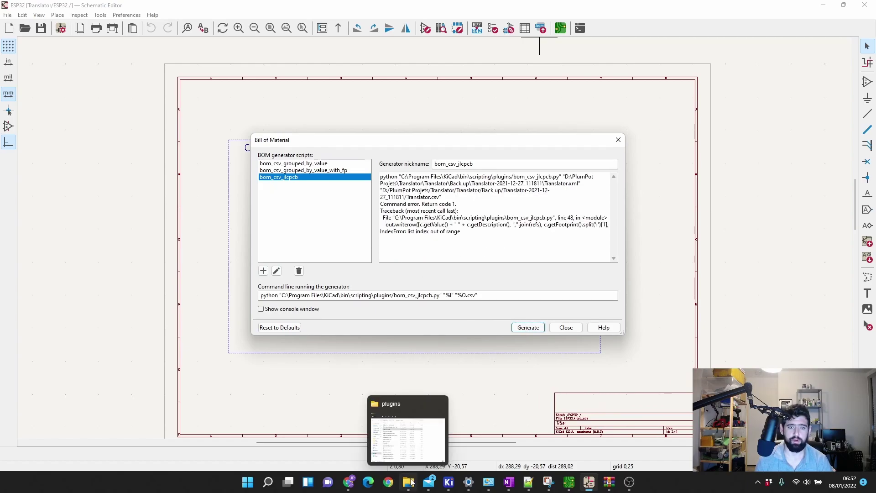
pyautogui.click(409, 481)
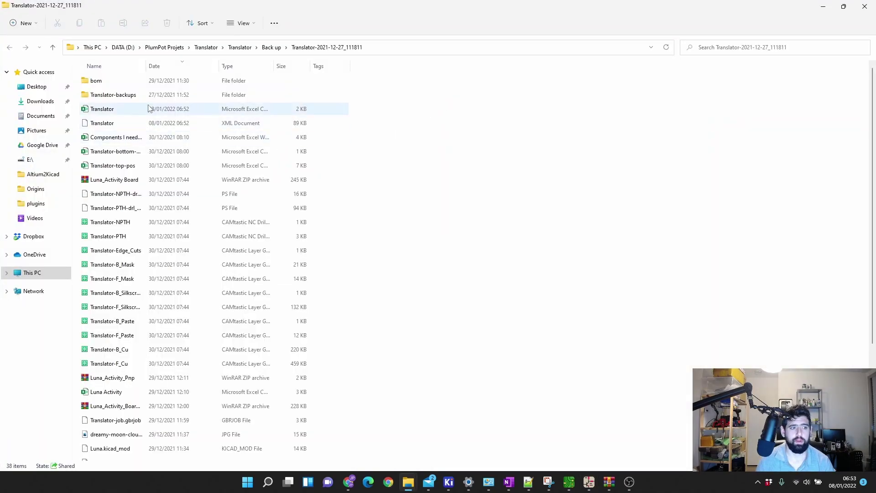
pyautogui.click(167, 66)
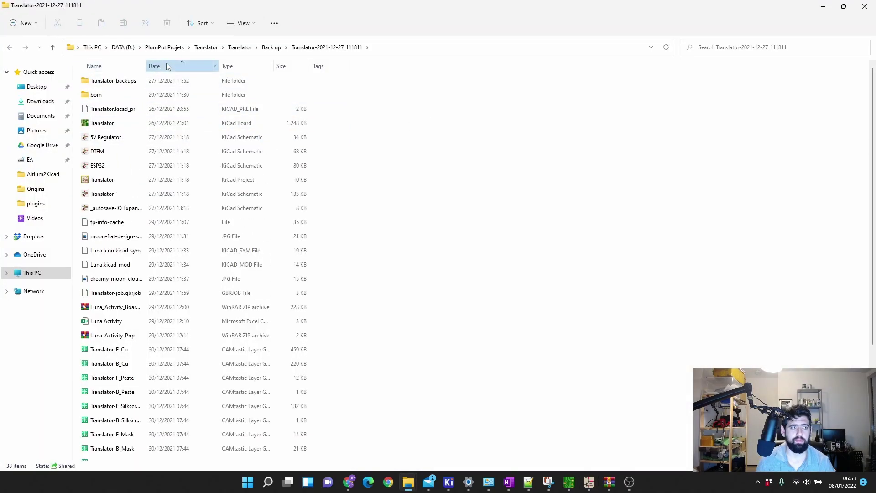
pyautogui.click(168, 67)
pyautogui.click(169, 108)
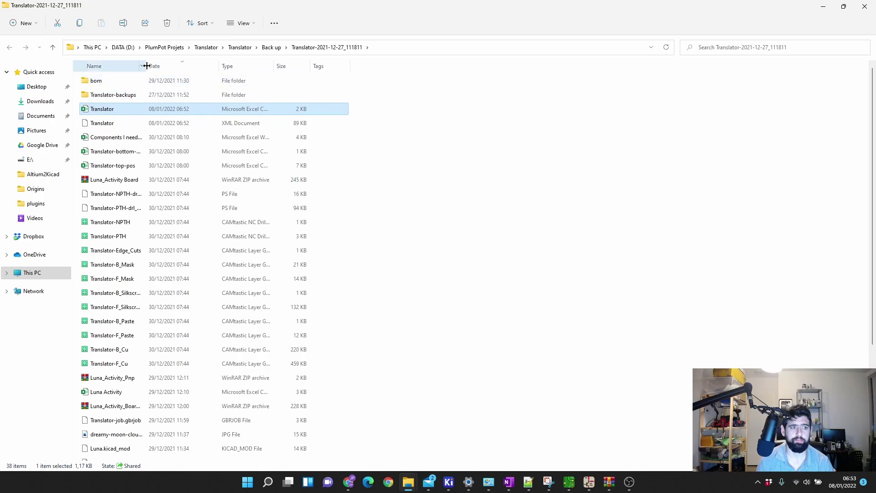
pyautogui.moveTo(147, 65); pyautogui.dragTo(154, 66)
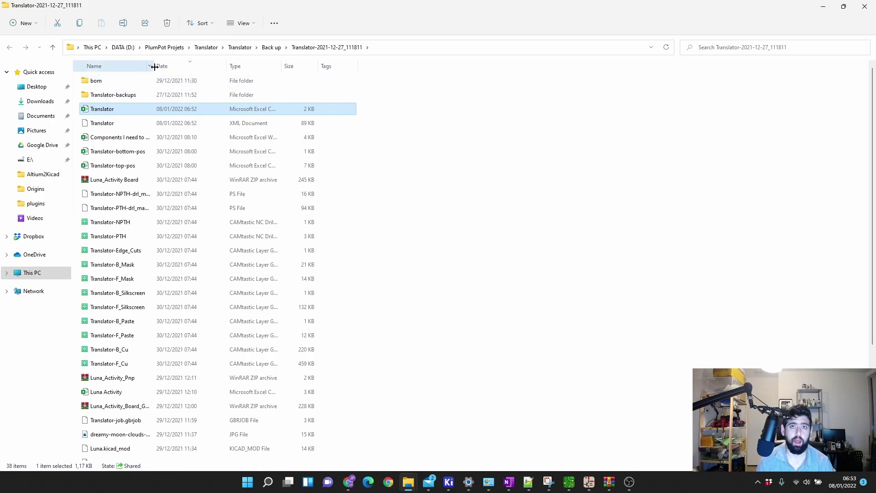
# Step: Import Translator.csv into Google Sheets as a new spreadsheet with automatic separator detection, and open it
pyautogui.click(348, 482)
pyautogui.click(37, 55)
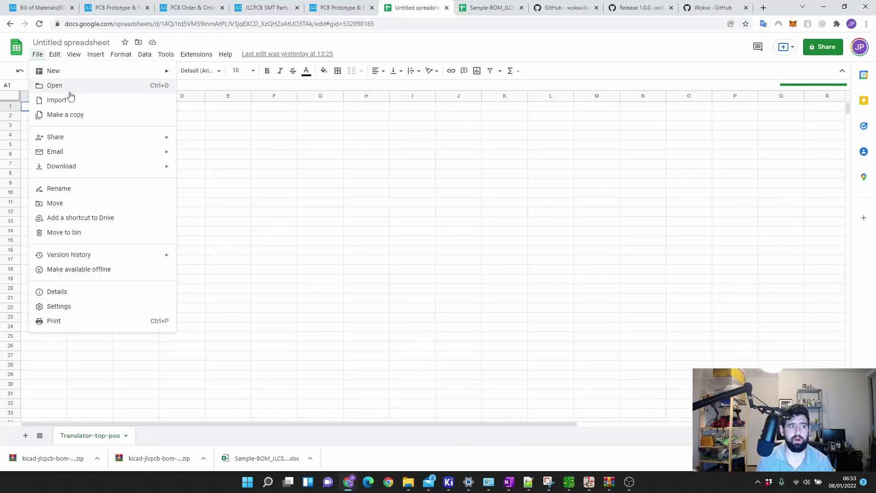
pyautogui.click(101, 100)
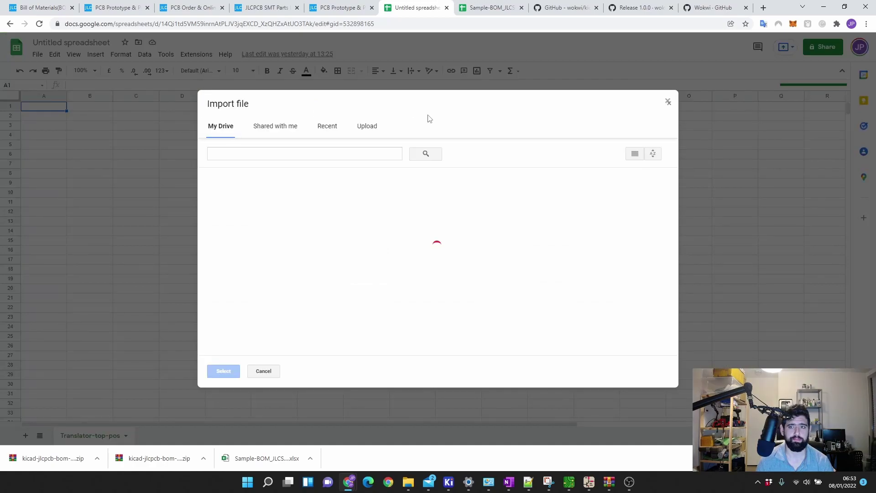
pyautogui.click(367, 129)
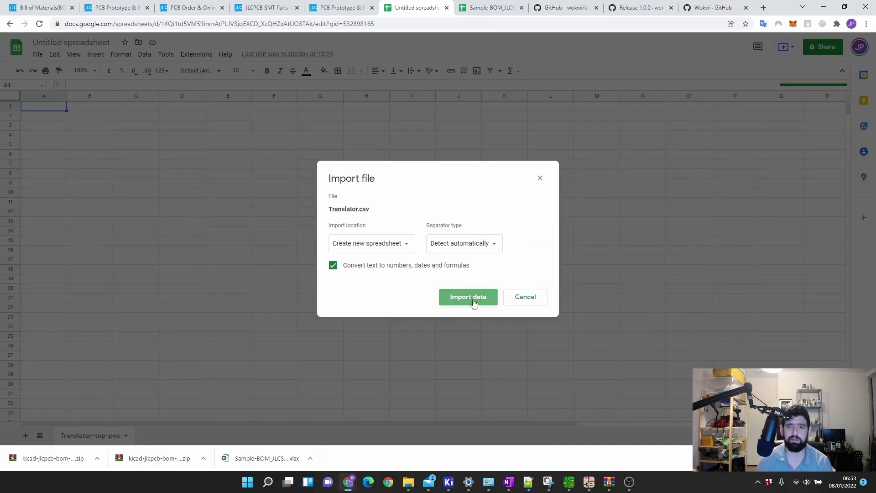
pyautogui.click(474, 302)
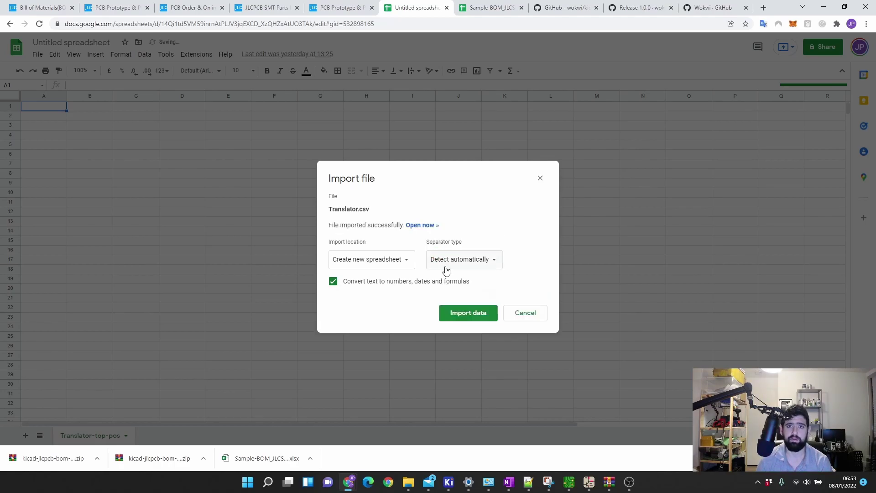
pyautogui.click(419, 224)
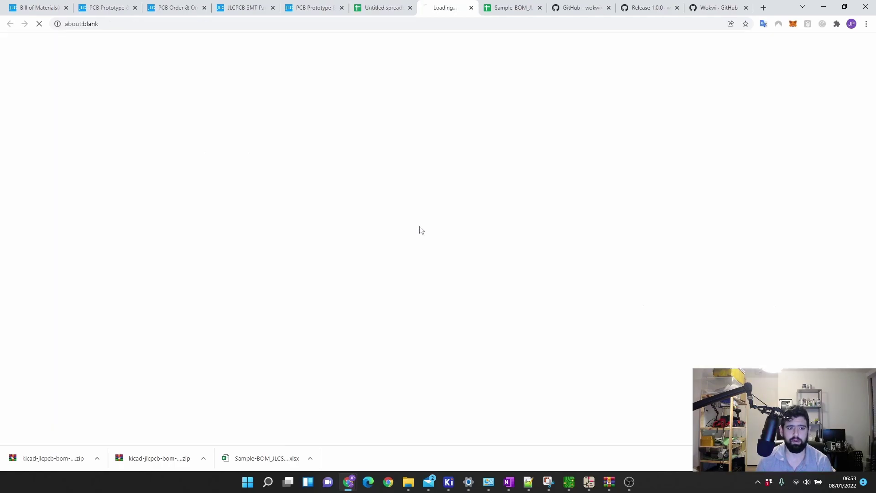
# Step: Place the sample BOM beside the Translator spreadsheet and compare their Comment, Designator, Footprint and part number columns
pyautogui.click(502, 8)
pyautogui.moveTo(385, 108); pyautogui.dragTo(2, 183)
pyautogui.click(535, 139)
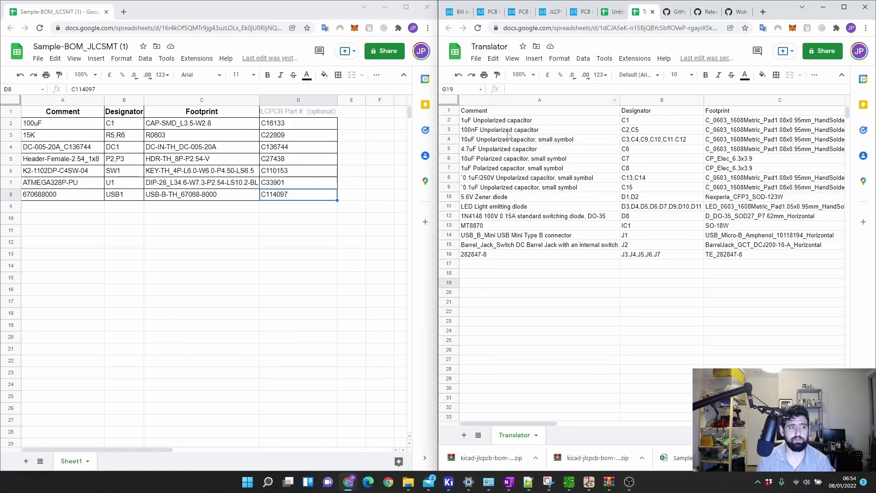
pyautogui.click(512, 113)
pyautogui.press('Right')
pyautogui.hscroll(3, 556, 409)
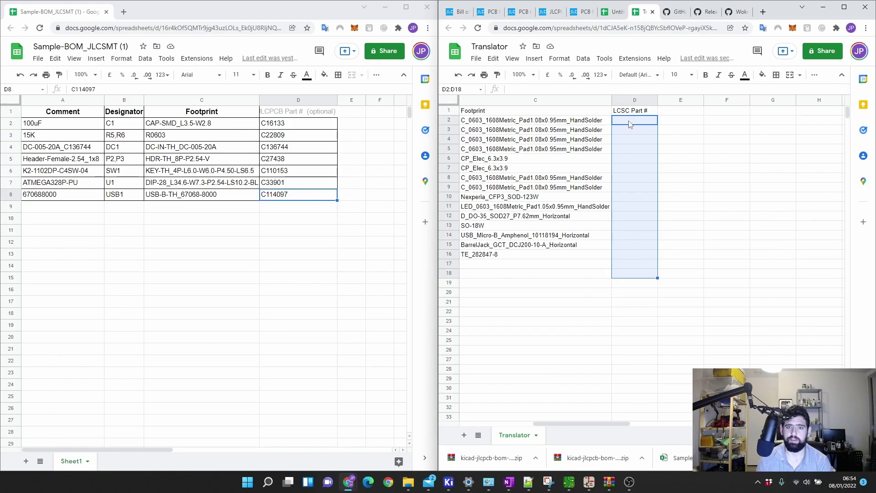
pyautogui.click(629, 120)
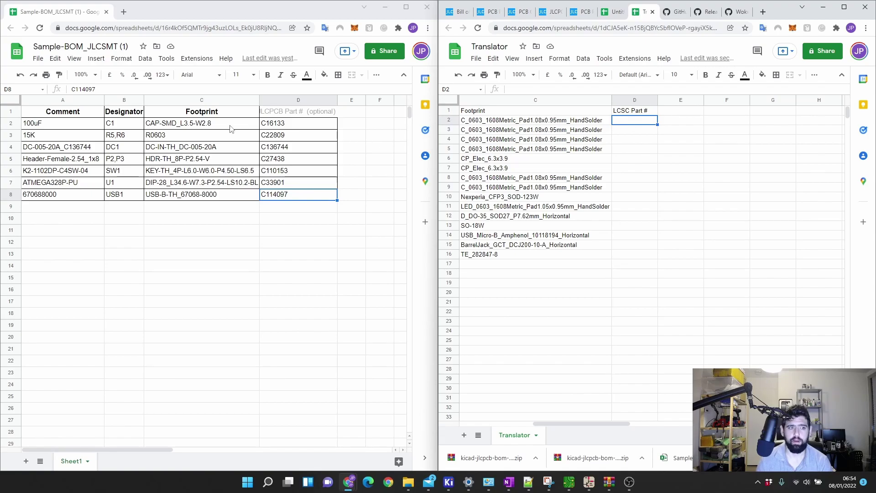
pyautogui.click(114, 136)
pyautogui.click(592, 425)
pyautogui.moveTo(592, 425); pyautogui.dragTo(554, 424)
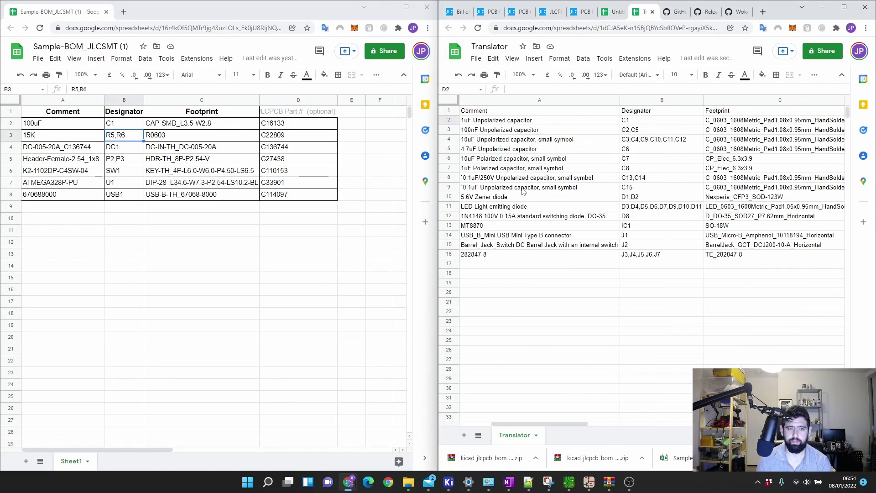
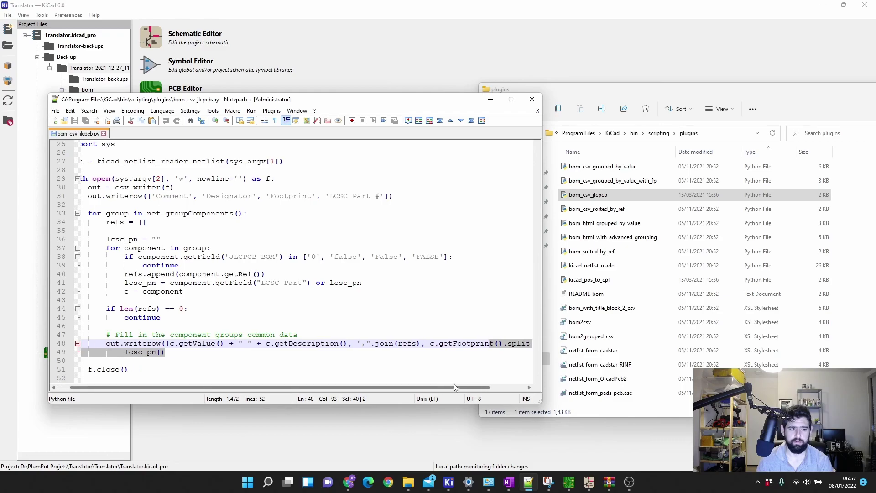
# Step: Review the code in bom_csv_jlcpcb.py that writes the BOM header and component rows, and close the script in Notepad++
pyautogui.scroll(1, 158, 214)
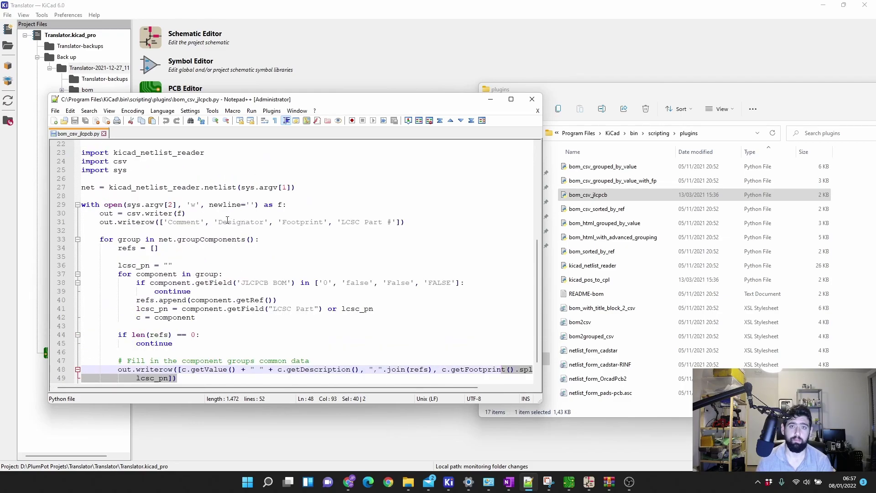
pyautogui.click(567, 166)
pyautogui.click(103, 133)
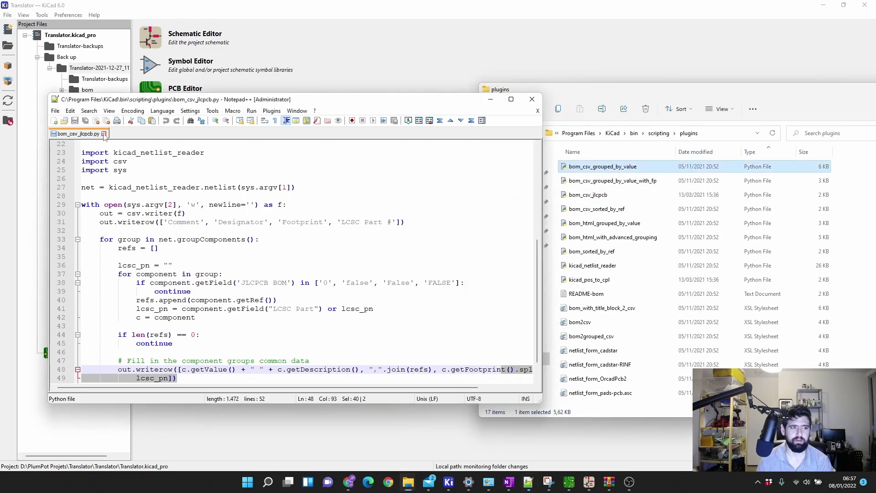
# Step: Open bom_csv_grouped_by_value.py and bom_csv_grouped_by_value_with_fp.py in Notepad++ and skim the grouped-by-value script
pyautogui.press('Escape')
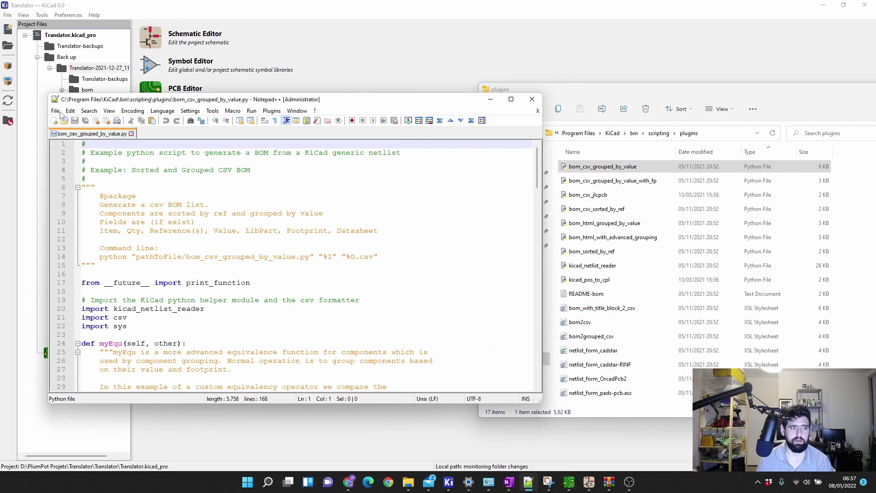
pyautogui.hotkey('alt', 'f')
pyautogui.press('Escape')
pyautogui.scroll(-15, 187, 196)
pyautogui.scroll(5, 186, 199)
pyautogui.scroll(7, 186, 200)
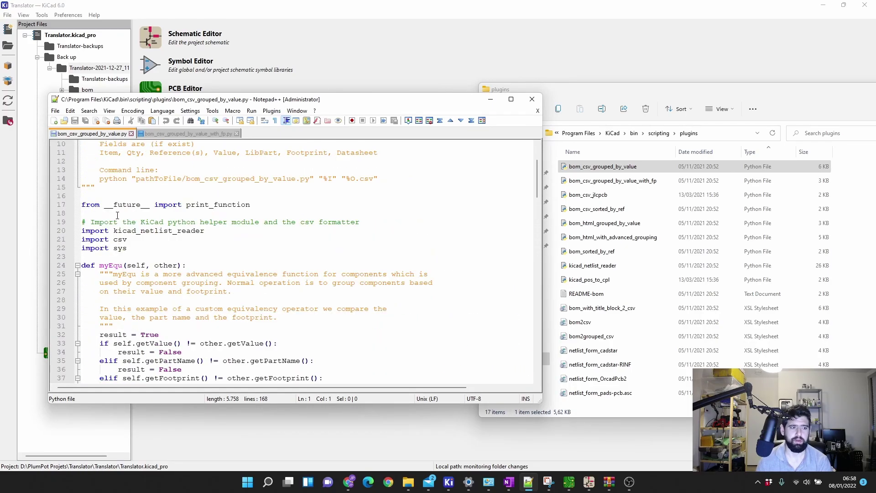
# Step: Examine the kicad_netlist_reader import and the component comparison function in bom_csv_grouped_by_value.py
pyautogui.moveTo(123, 231); pyautogui.dragTo(202, 231)
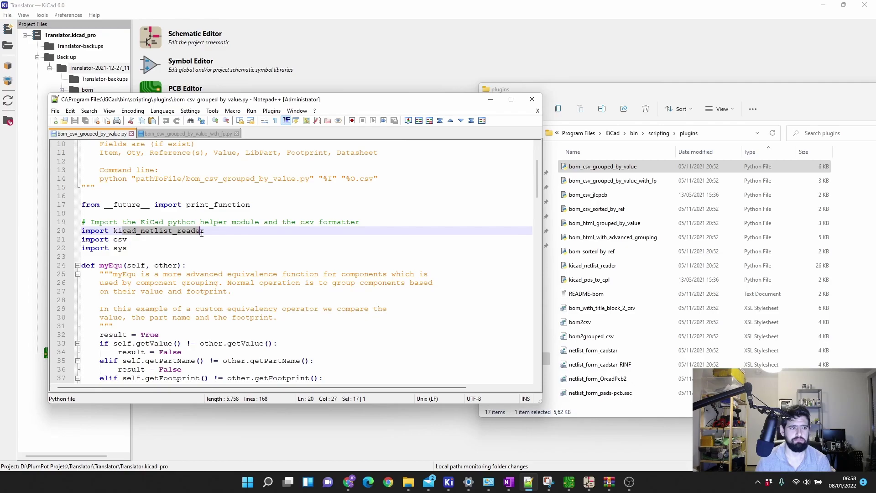
pyautogui.scroll(-2, 201, 233)
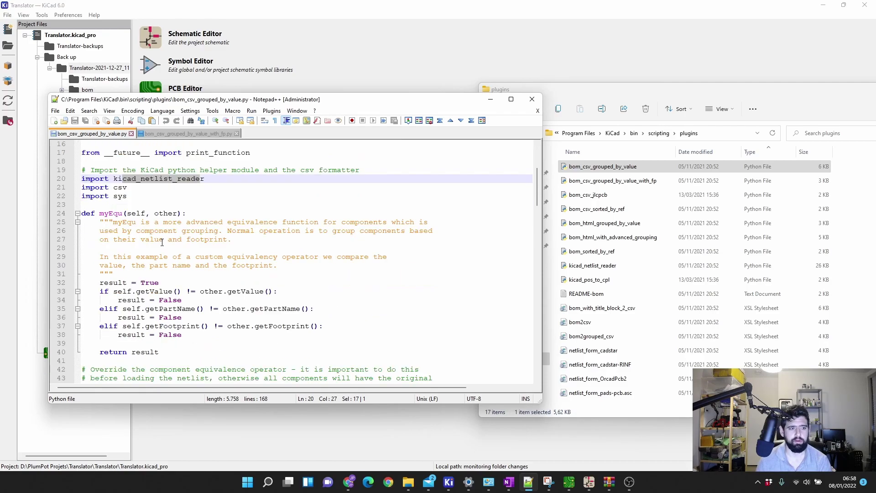
pyautogui.click(129, 183)
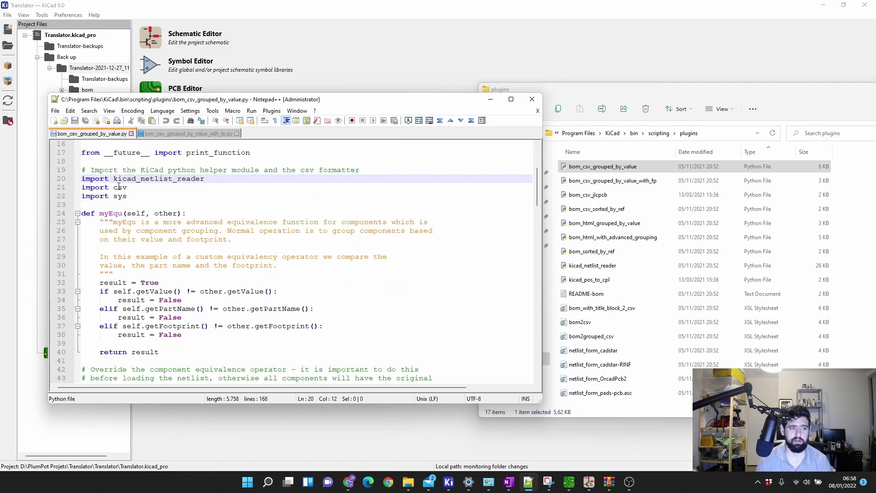
pyautogui.scroll(-5, 120, 277)
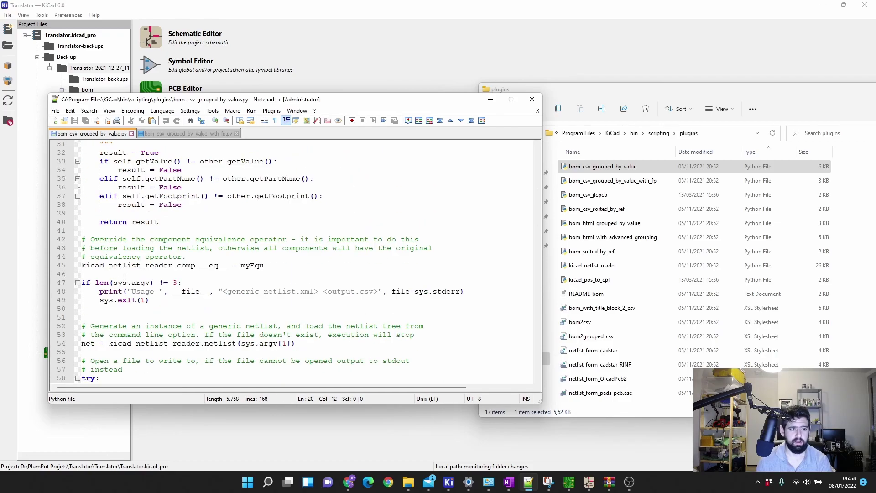
pyautogui.scroll(-12, 124, 276)
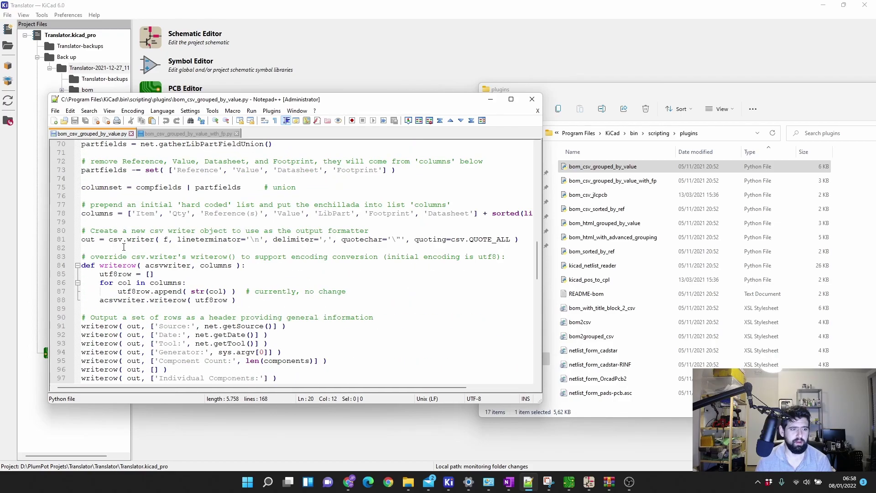
# Step: Examine the hard-coded column list and the code appending each component's reference, value and library name in bom_csv_grouped_by_value.py
pyautogui.click(172, 239)
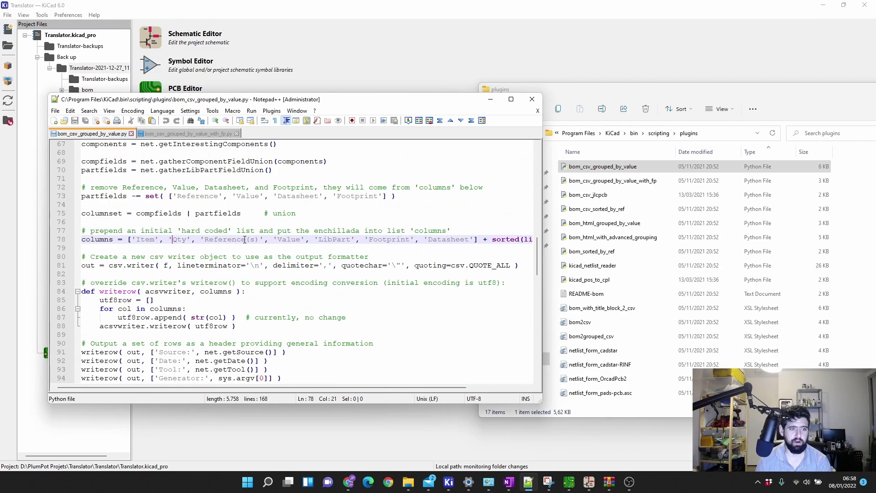
pyautogui.scroll(-8, 98, 311)
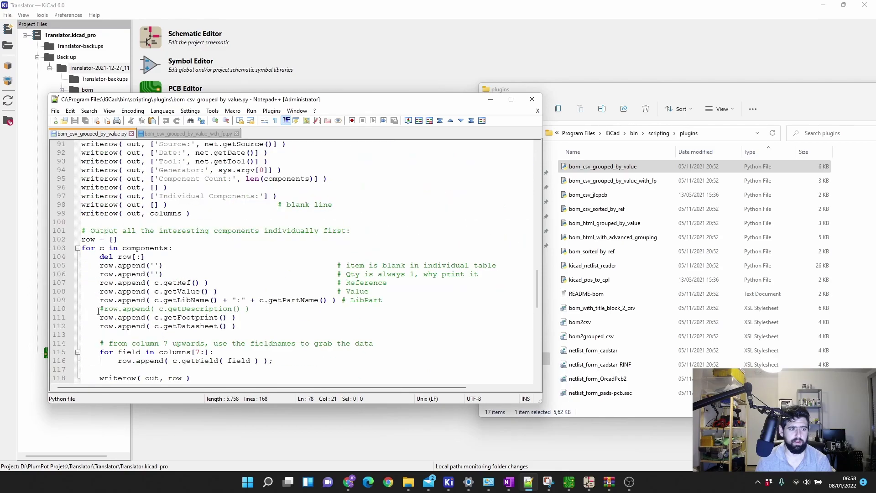
pyautogui.doubleClick(165, 283)
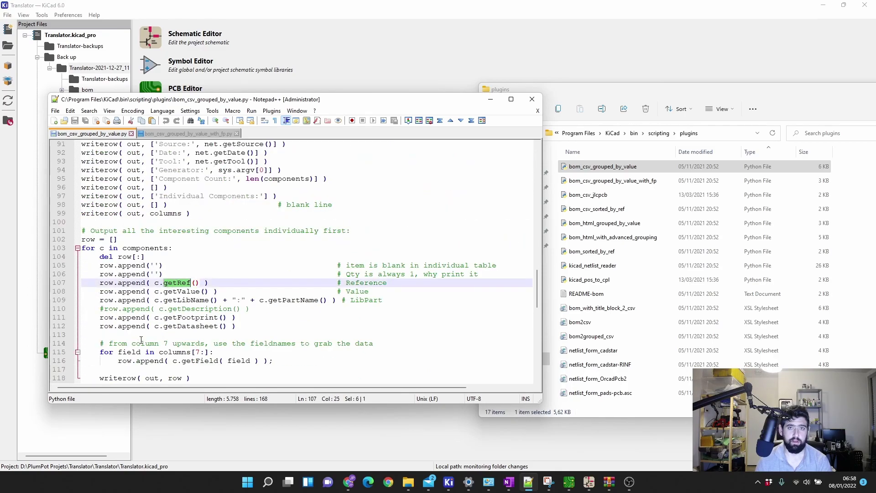
pyautogui.doubleClick(192, 292)
pyautogui.doubleClick(192, 300)
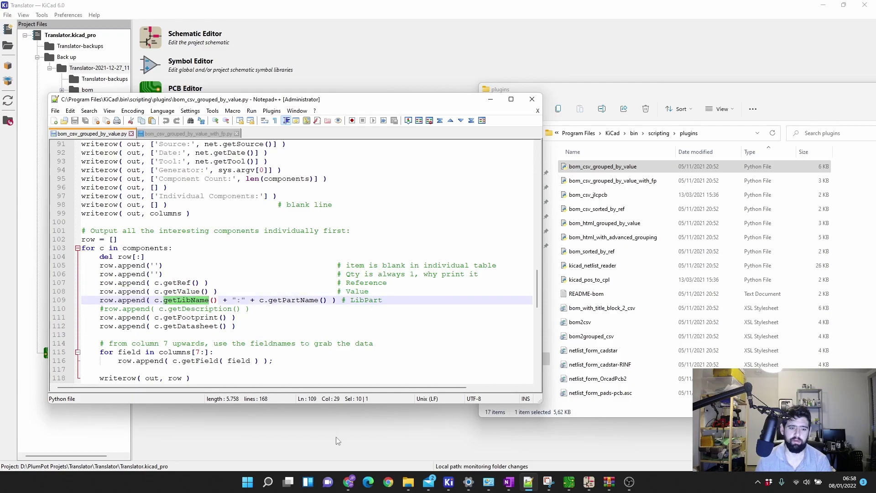
# Step: Check the sample BOM's columns in Google Sheets and review the collated components section of bom_csv_grouped_by_value.py
pyautogui.click(348, 482)
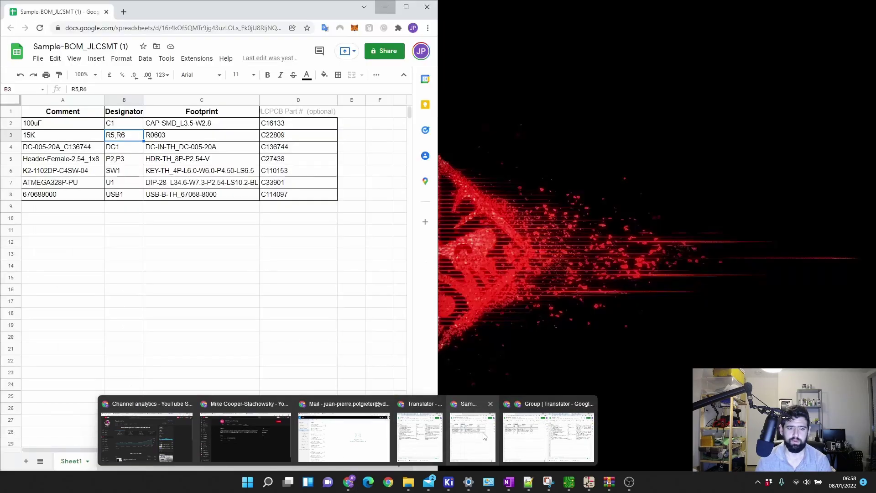
pyautogui.click(473, 438)
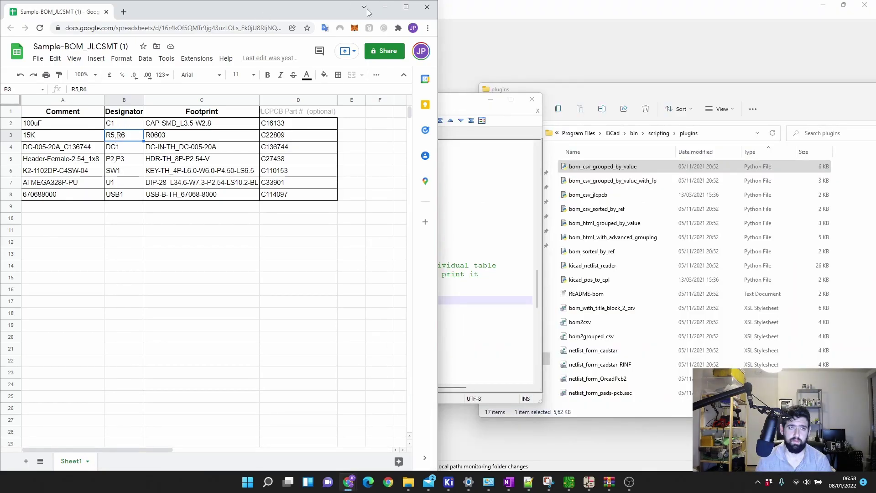
pyautogui.click(385, 7)
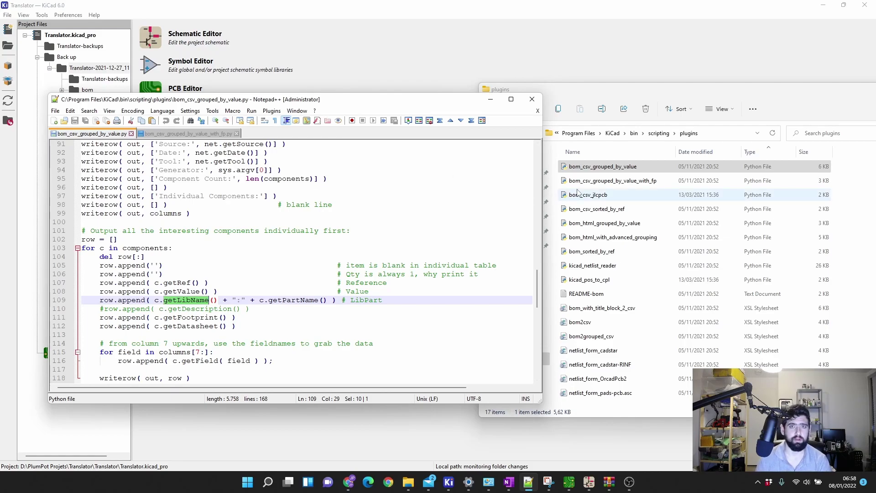
pyautogui.scroll(-7, 137, 316)
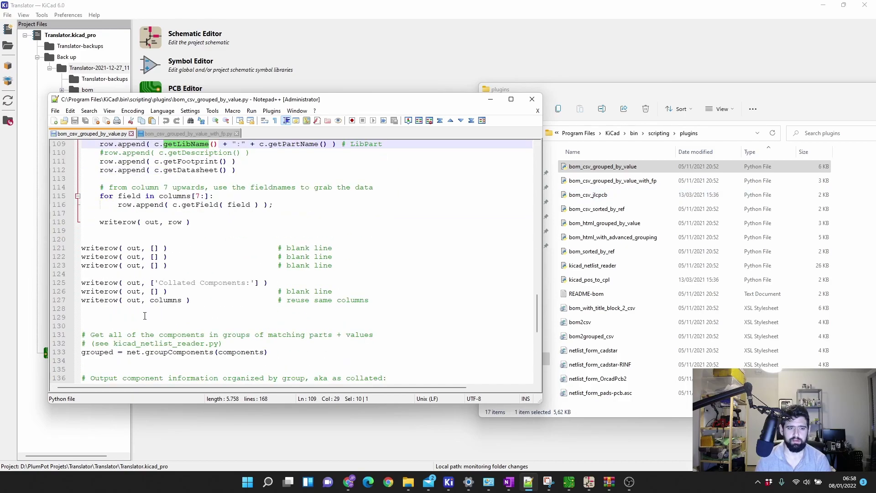
pyautogui.scroll(-8, 138, 316)
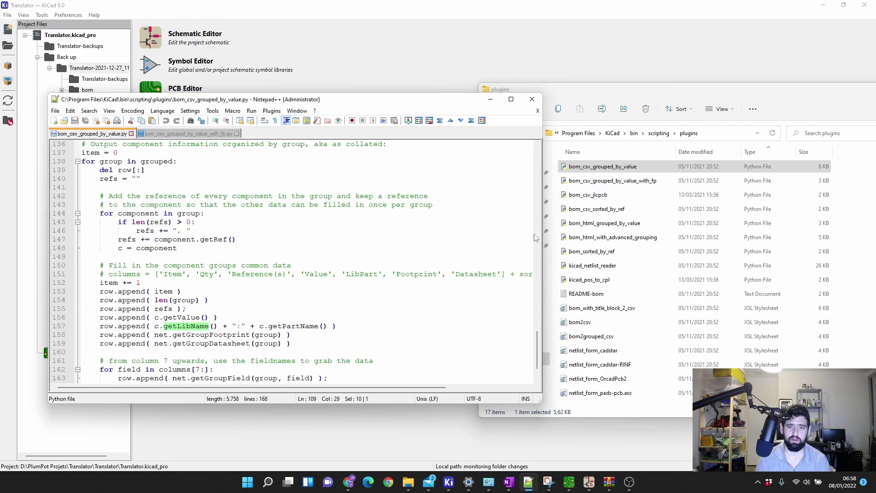
# Step: Examine the header rows and the getValue, getPartName and getFootprint output fields in bom_csv_grouped_by_value_with_fp.py
pyautogui.click(221, 133)
pyautogui.scroll(-10, 197, 218)
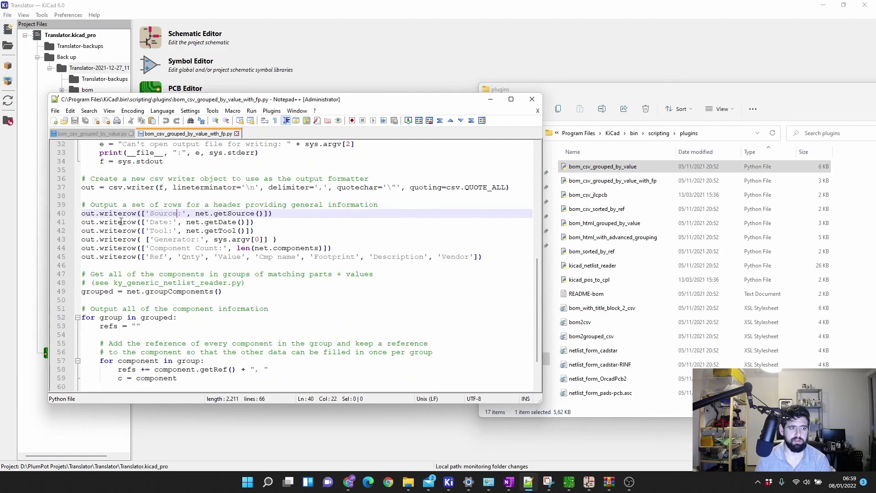
pyautogui.click(214, 213)
pyautogui.click(219, 222)
pyautogui.click(230, 230)
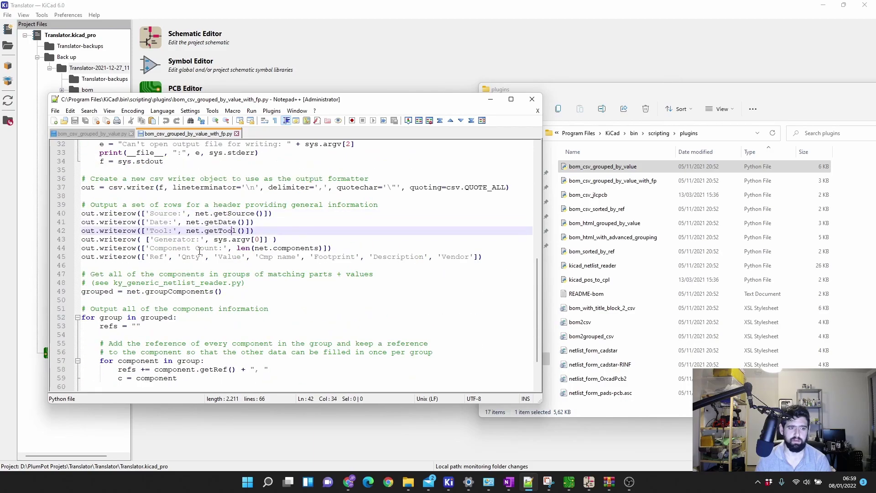
pyautogui.scroll(-2, 154, 281)
pyautogui.click(272, 352)
pyautogui.doubleClick(273, 352)
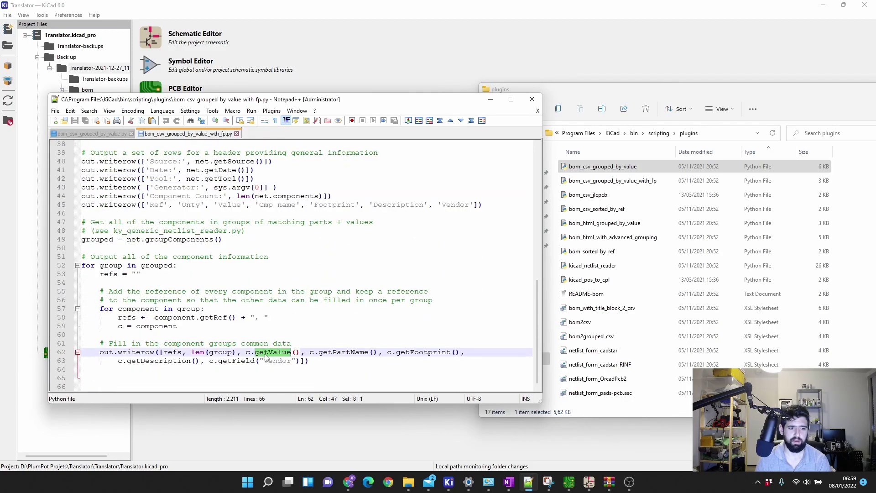
pyautogui.doubleClick(343, 352)
pyautogui.doubleClick(404, 352)
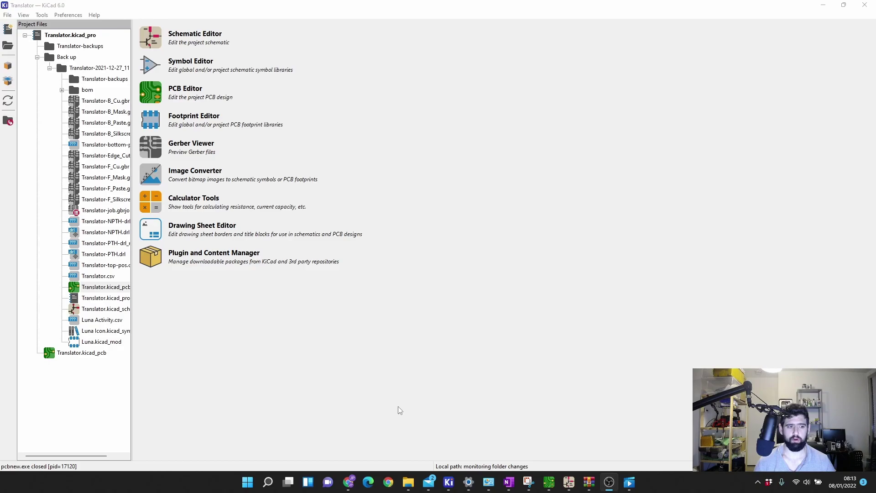
# Step: Open Translator.kicad_pcb from the backup folder, inspect the board from several angles in the 3D Viewer, and close the viewer
pyautogui.doubleClick(102, 288)
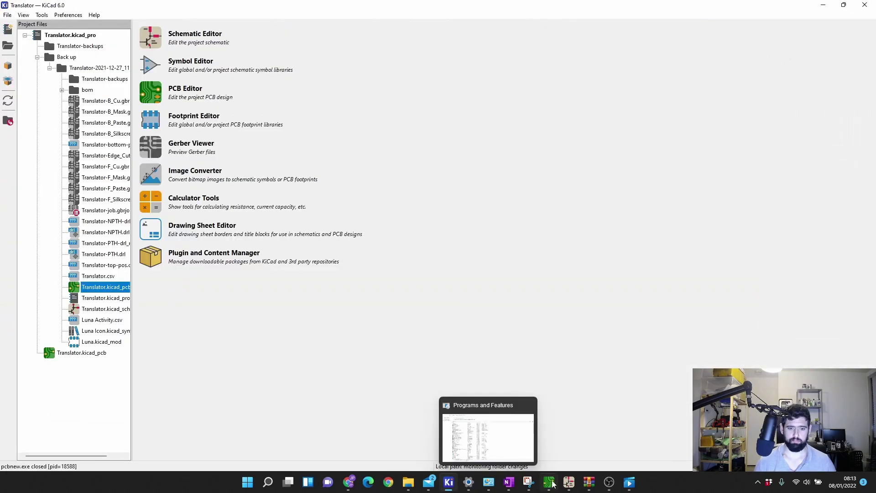
pyautogui.click(549, 482)
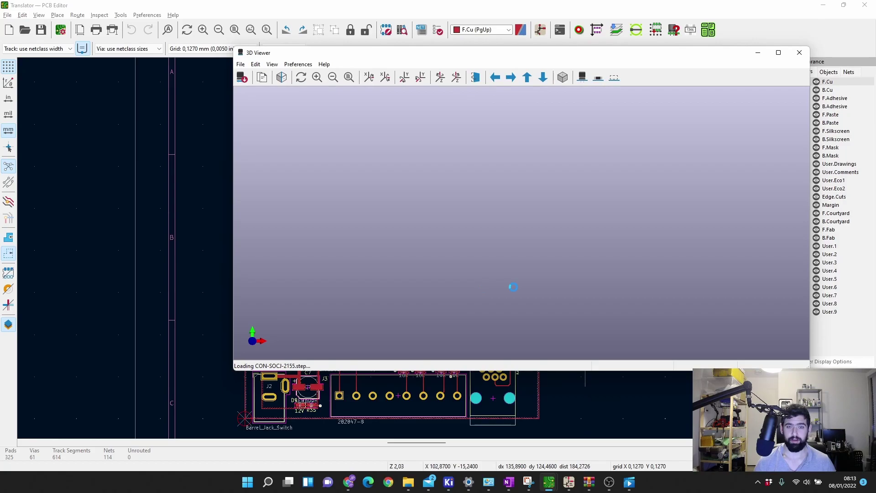
pyautogui.moveTo(528, 286); pyautogui.dragTo(551, 237)
pyautogui.moveTo(551, 237); pyautogui.dragTo(436, 208, button='middle')
pyautogui.moveTo(518, 163); pyautogui.dragTo(573, 193, button='middle')
pyautogui.moveTo(590, 314); pyautogui.dragTo(606, 246)
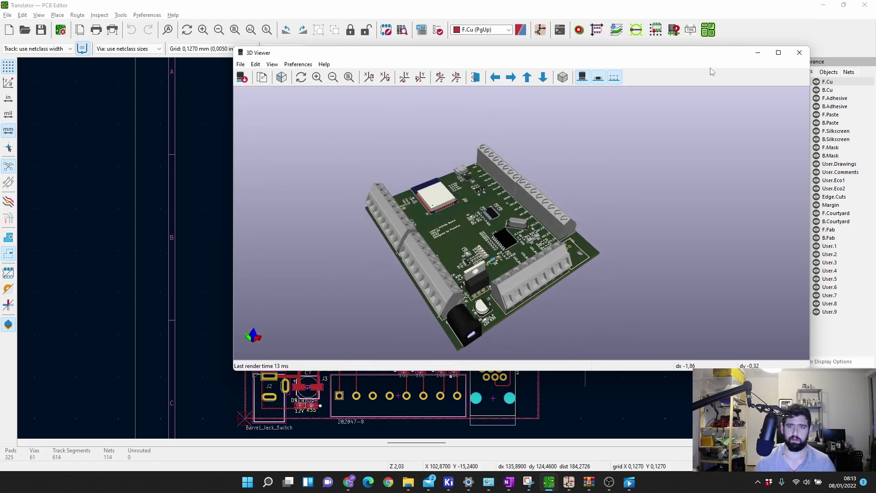
pyautogui.click(800, 52)
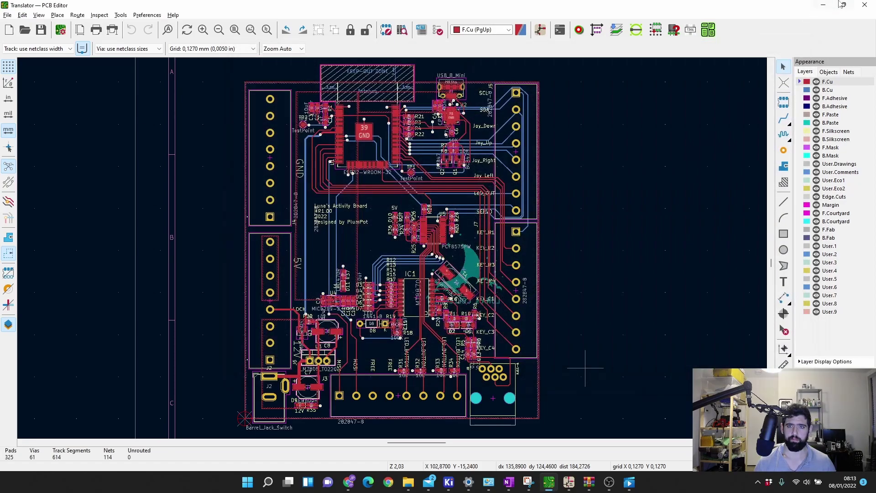
# Step: Switch to the ESP32 sheet in the Schematic Editor and open U1's symbol properties with its Value field selected
pyautogui.click(568, 482)
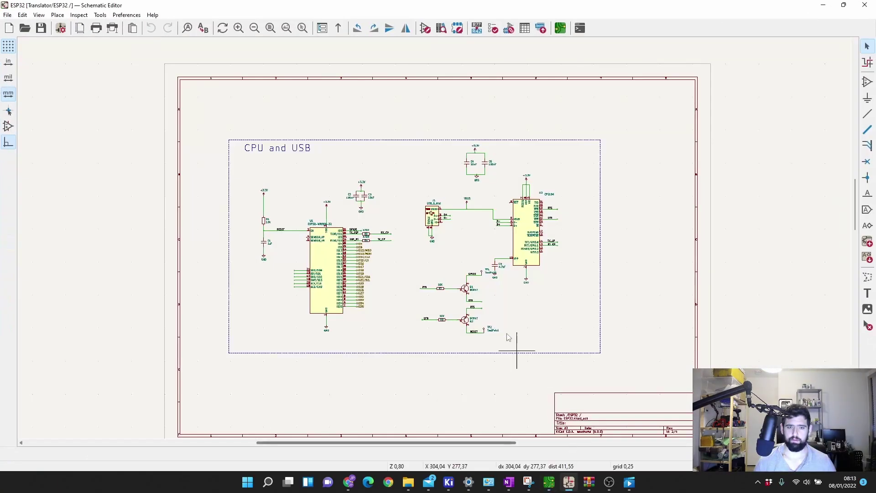
pyautogui.scroll(2, 457, 281)
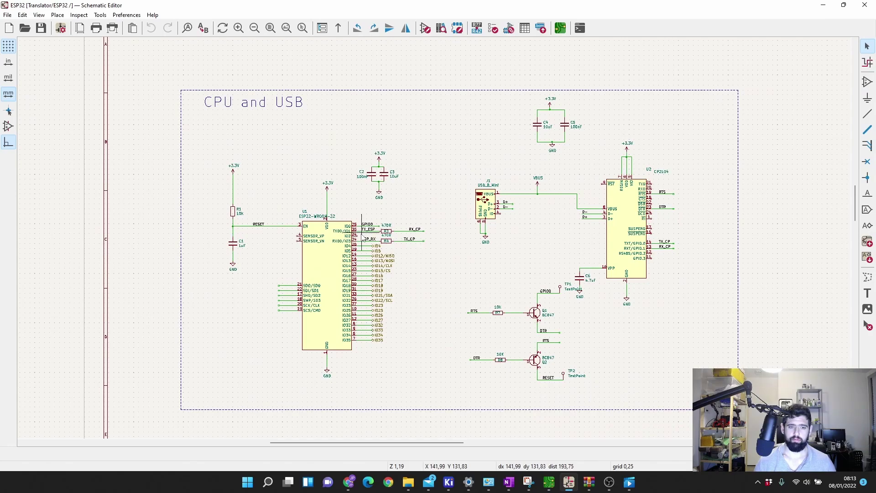
pyautogui.doubleClick(335, 258)
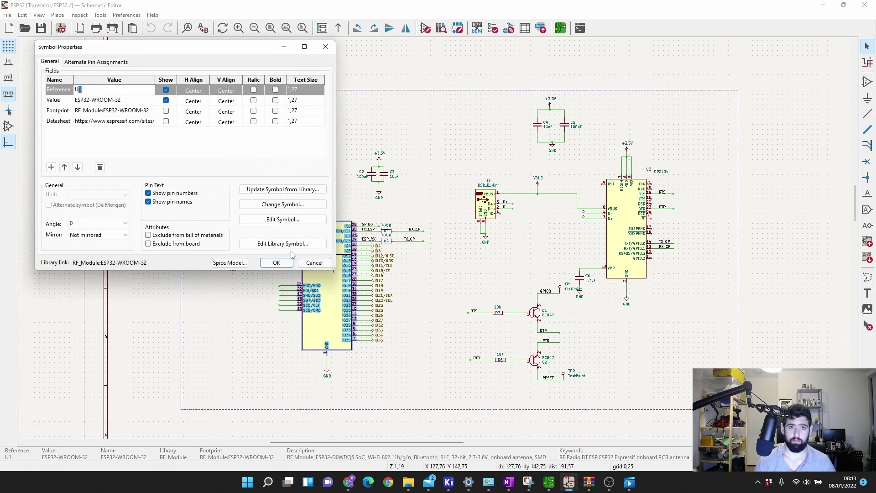
pyautogui.click(103, 104)
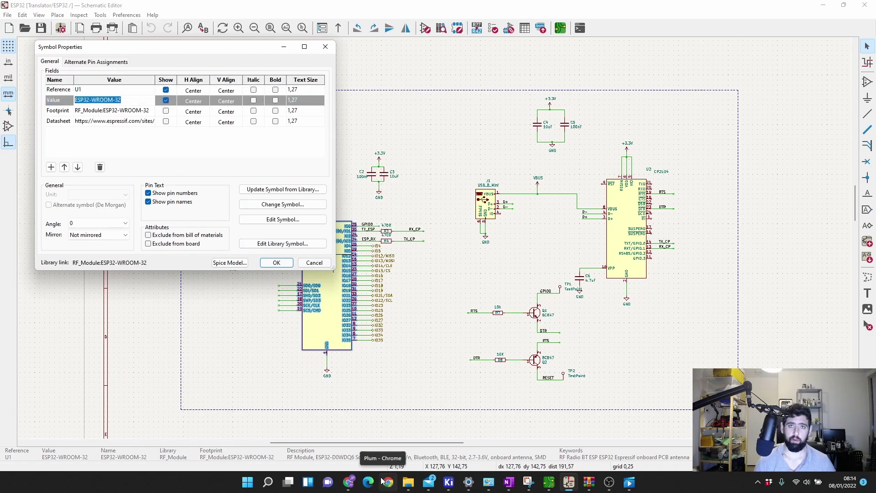
# Step: Open the JLCPCB SMT Parts Library in Chrome and place the browser window over the schematic
pyautogui.moveTo(352, 484)
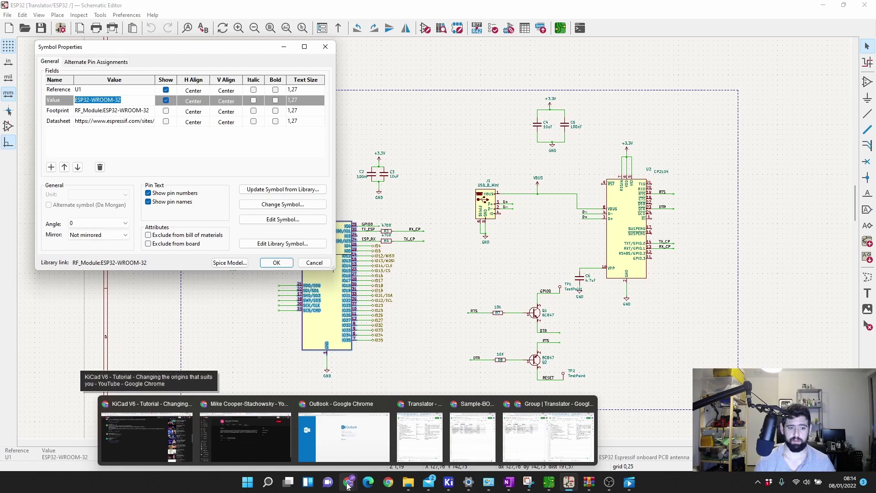
pyautogui.click(117, 428)
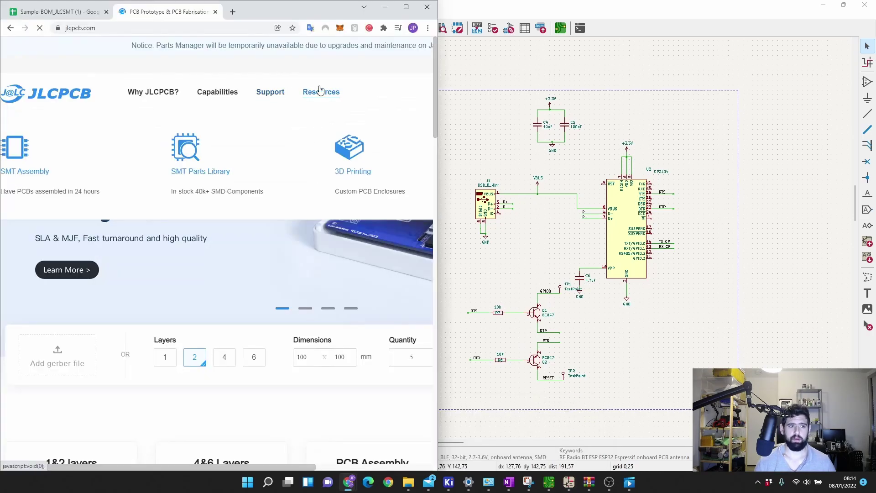
pyautogui.click(220, 177)
pyautogui.moveTo(335, 13); pyautogui.dragTo(431, 14)
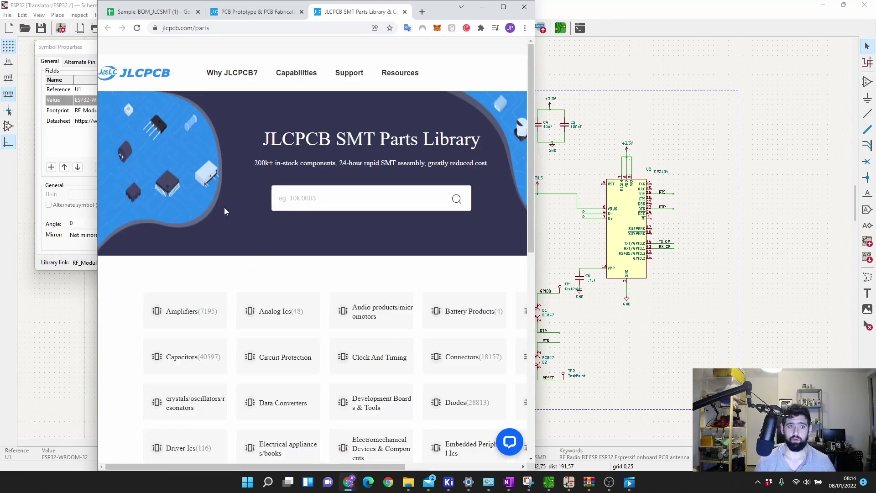
# Step: Search the JLCPCB parts library for ESP32 and open the details of the ESP32-WROOM-32D
pyautogui.click(283, 196)
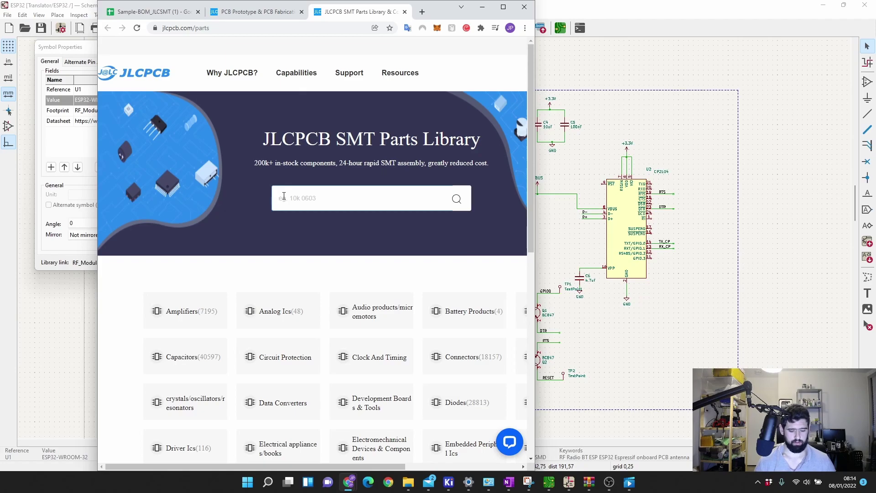
pyautogui.write('ESP32')
pyautogui.press('Return')
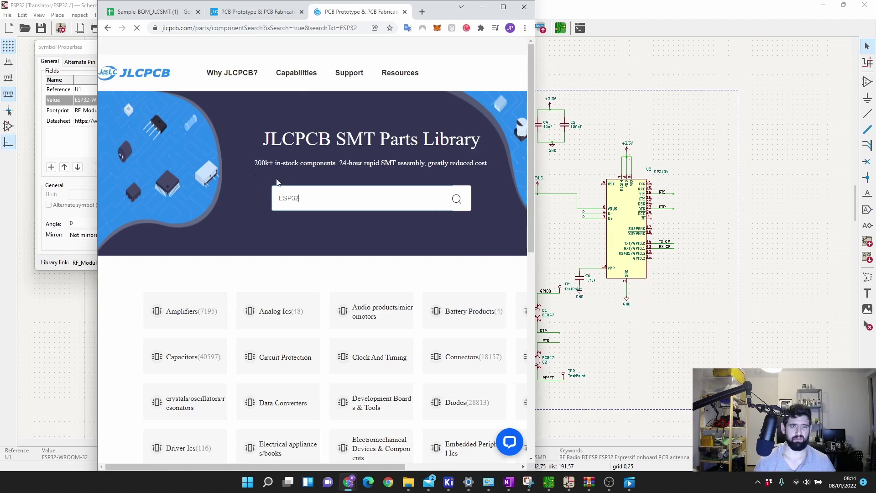
pyautogui.scroll(-6, 292, 287)
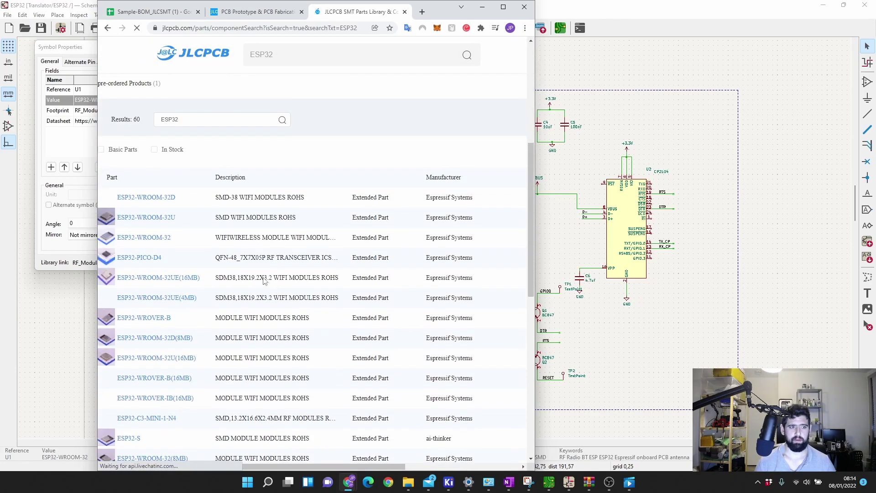
pyautogui.click(148, 199)
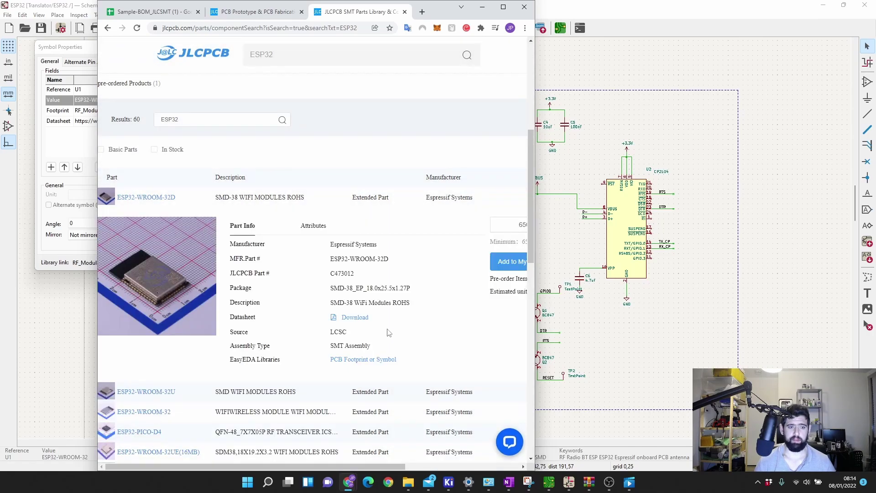
# Step: Copy the ESP32-WROOM-32D's JLCPCB part number C473012 and get back to U1's symbol properties in the schematic
pyautogui.doubleClick(342, 273)
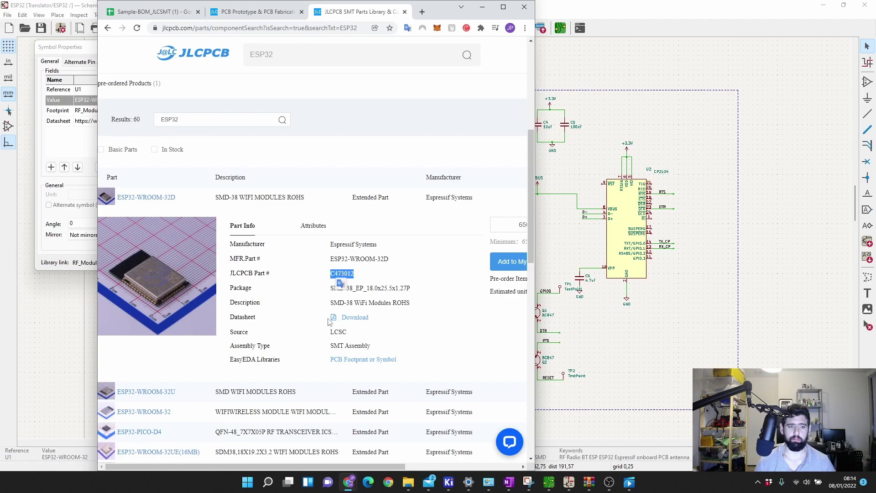
pyautogui.moveTo(346, 274)
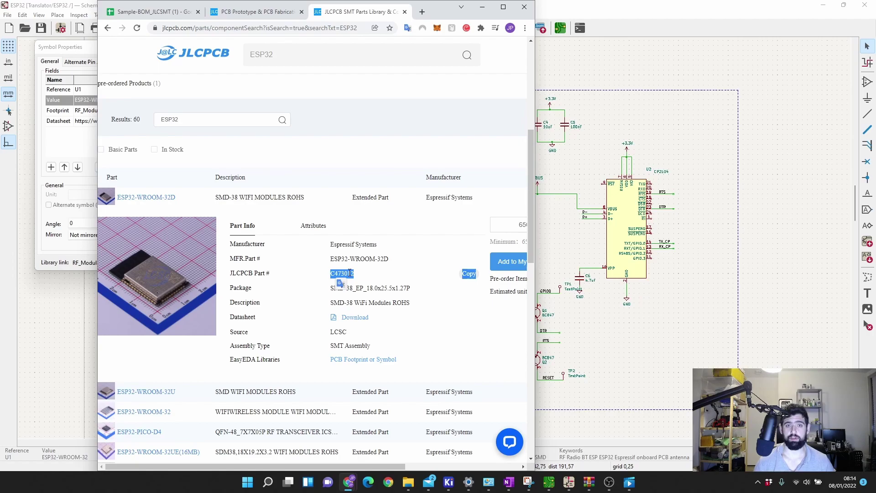
pyautogui.rightClick(355, 275)
pyautogui.click(362, 284)
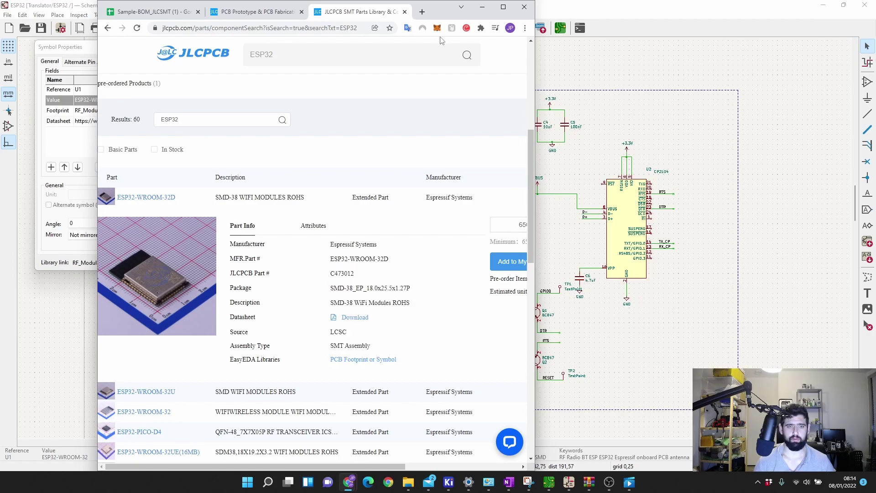
pyautogui.rightClick(441, 56)
pyautogui.click(482, 6)
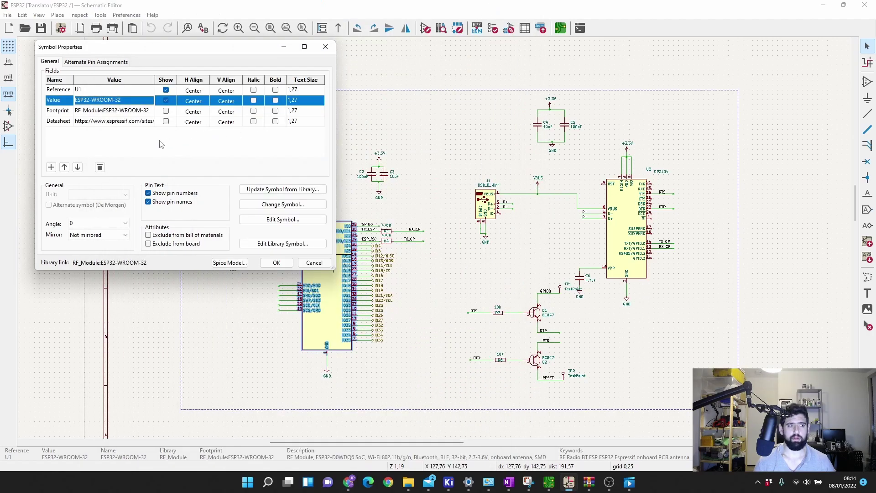
# Step: Add a field named JLPCB Part with the value C473012 to U1, apply it, and check the saved field
pyautogui.click(51, 167)
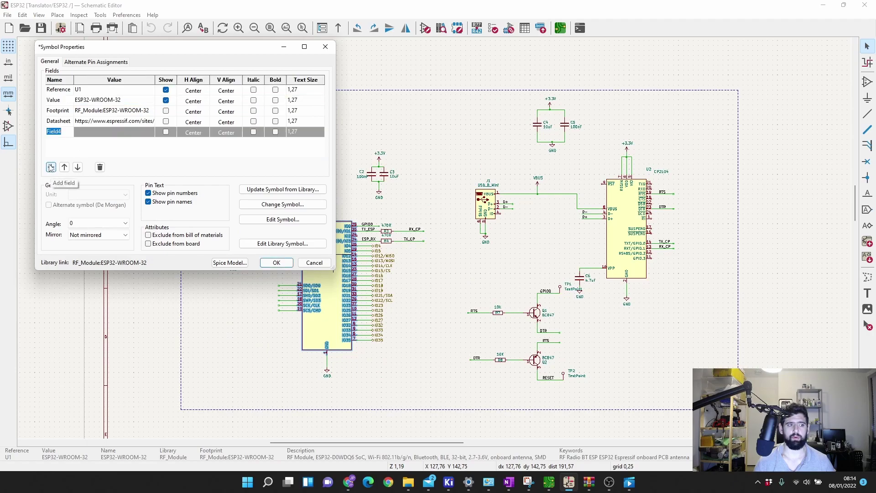
pyautogui.write('JL')
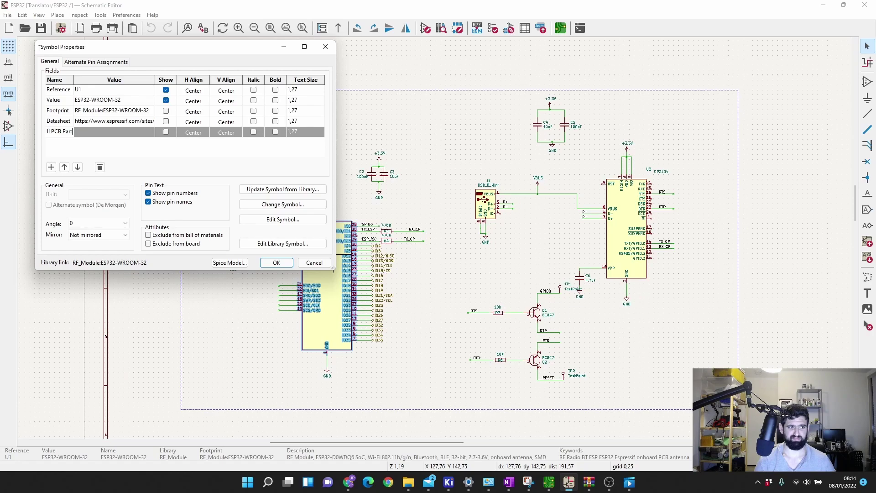
pyautogui.write('PCB Part')
pyautogui.press('Return')
pyautogui.click(97, 132)
pyautogui.hotkey('ctrl', 'v')
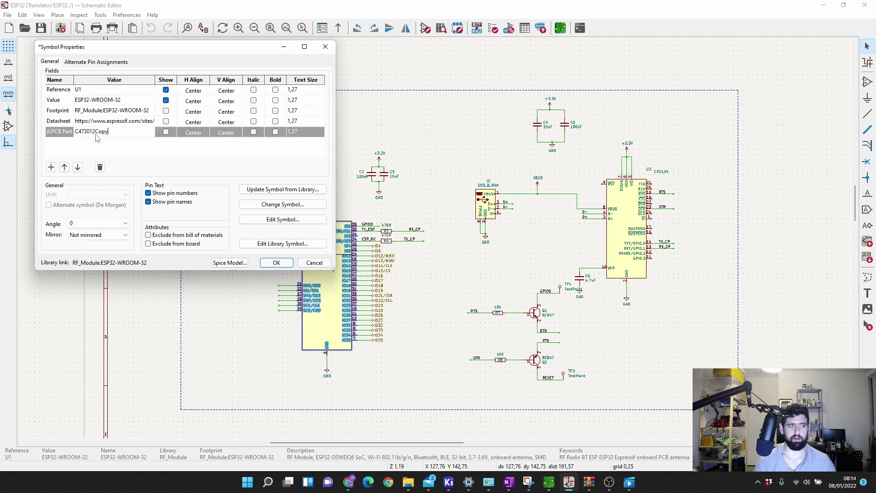
pyautogui.moveTo(99, 132); pyautogui.dragTo(118, 137)
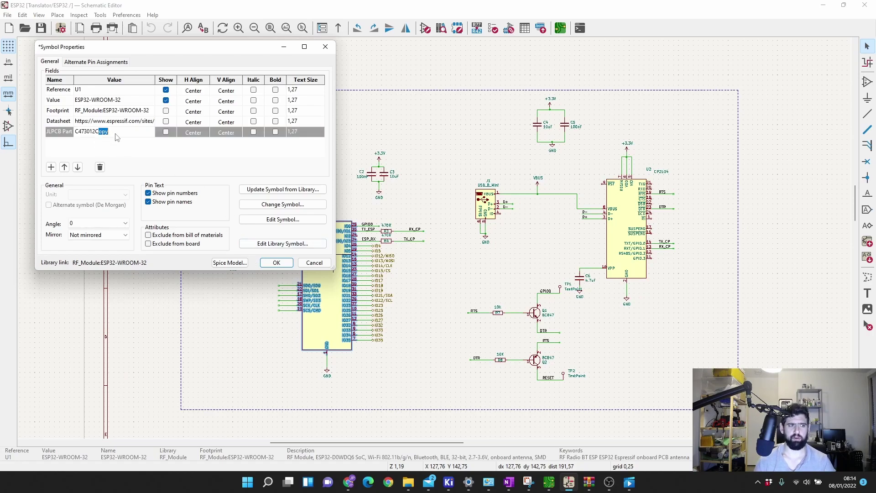
pyautogui.press('BackSpace')
pyautogui.press('BackSpace')
pyautogui.press('Return')
pyautogui.press('e')
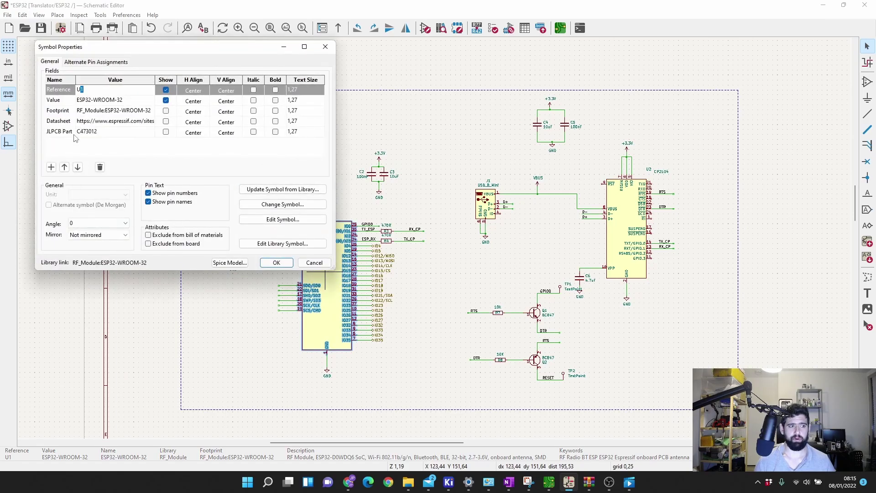
pyautogui.press('Escape')
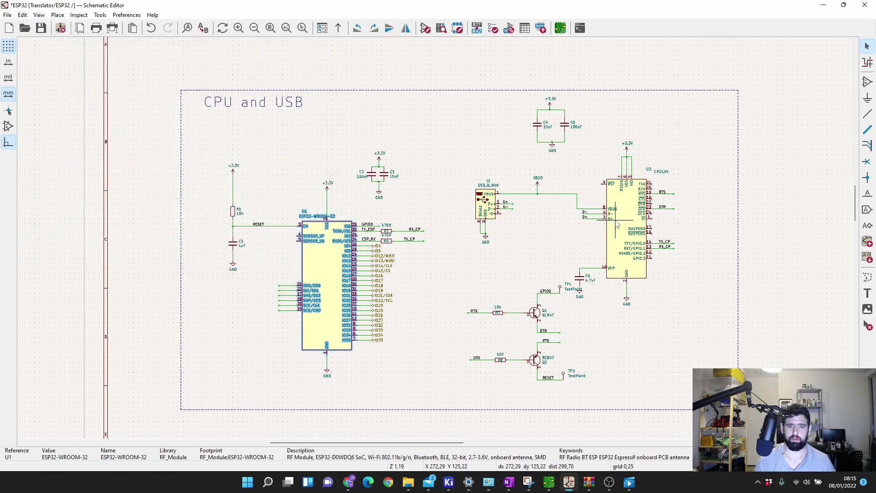
# Step: Add an empty field named JLPCB Part to the CP2104 symbol U2 and apply it
pyautogui.doubleClick(617, 224)
pyautogui.click(50, 167)
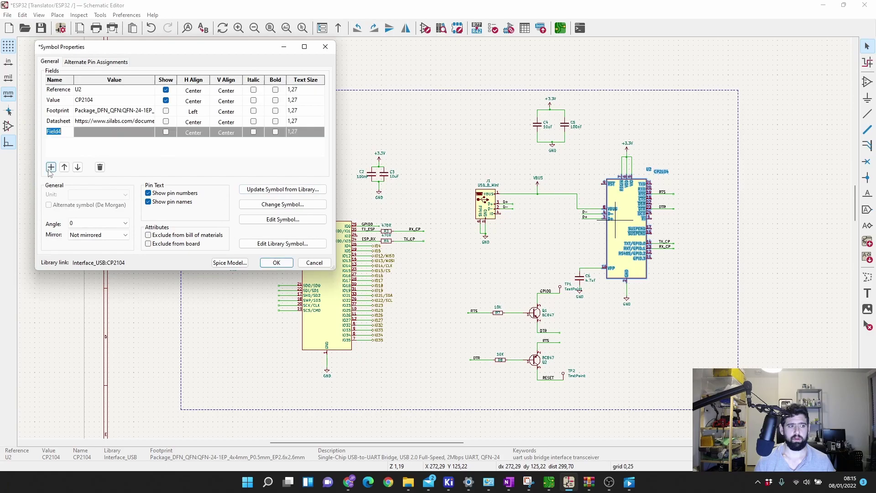
pyautogui.click(68, 133)
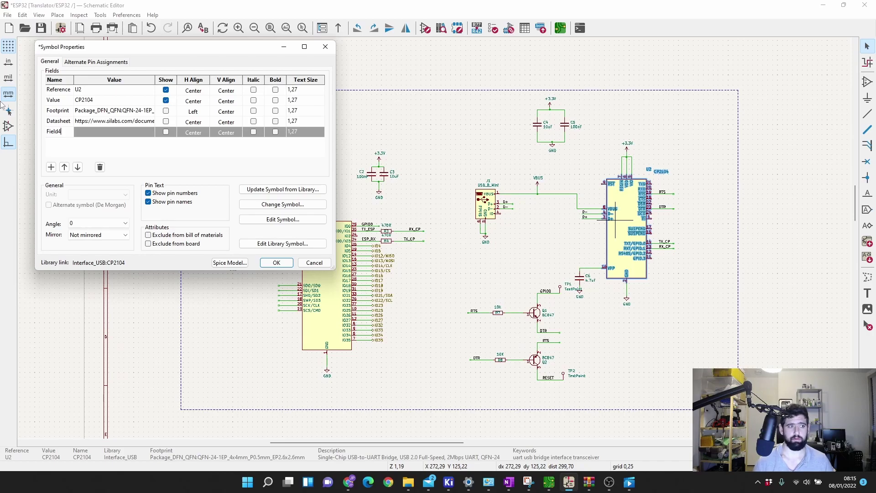
pyautogui.doubleClick(62, 134)
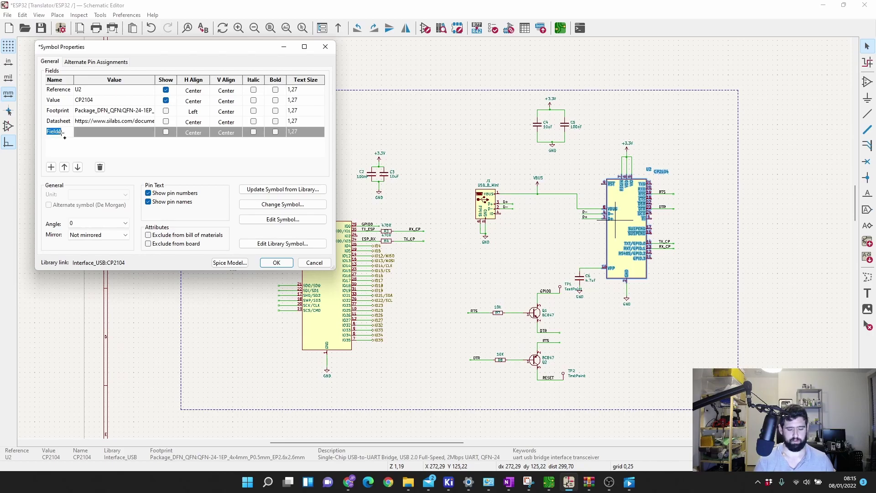
pyautogui.write('JLPCB Part')
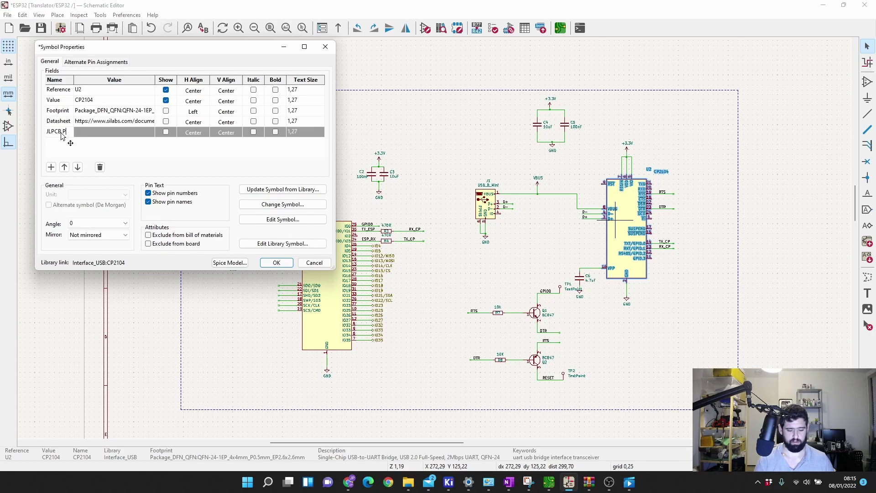
pyautogui.click(276, 263)
# Step: Check the name of the custom part-number field in U1's symbol properties and close them
pyautogui.doubleClick(328, 273)
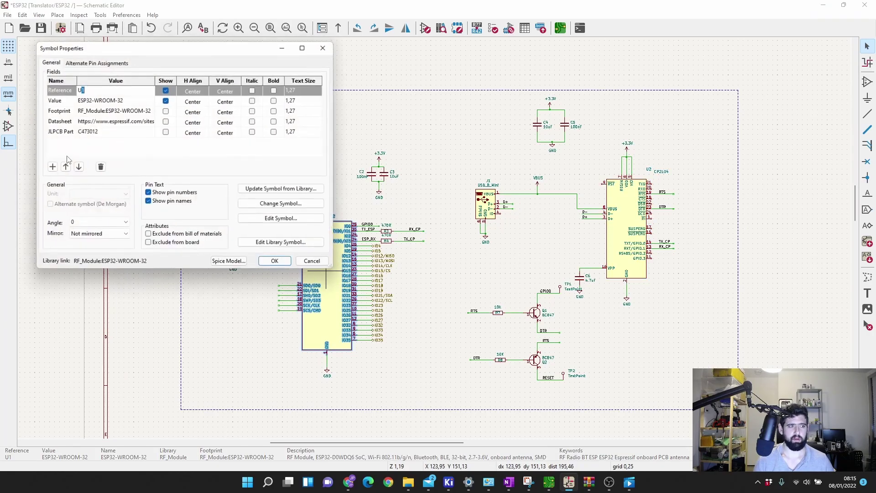
pyautogui.click(64, 132)
pyautogui.click(288, 265)
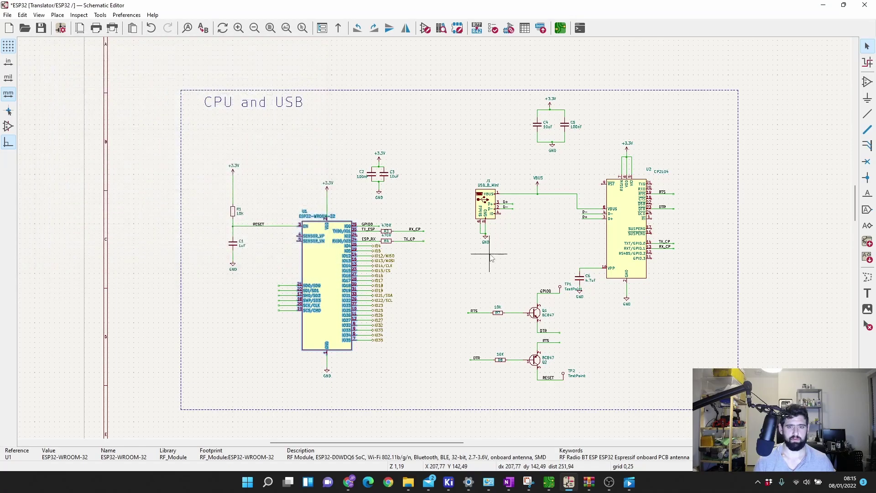
# Step: Find the CP2104-F03-GMR in the JLCPCB parts library, copy its part number C47742, and return to the schematic
pyautogui.moveTo(355, 482)
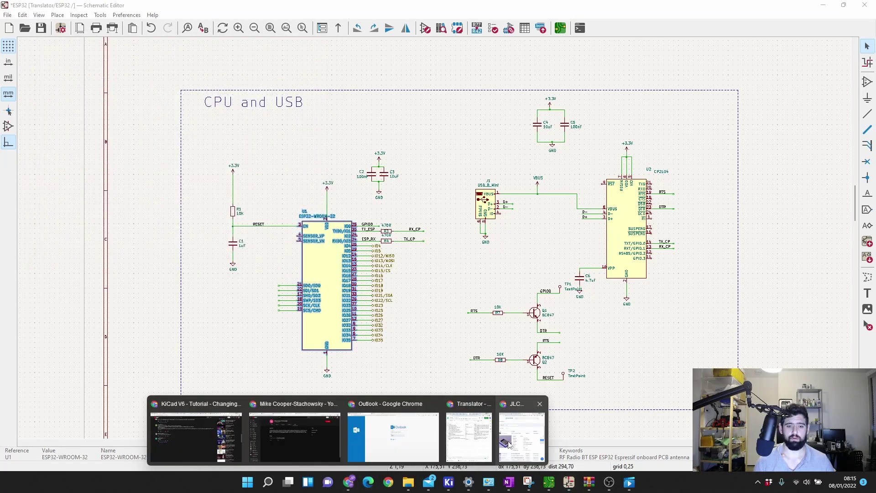
pyautogui.click(394, 434)
pyautogui.click(157, 233)
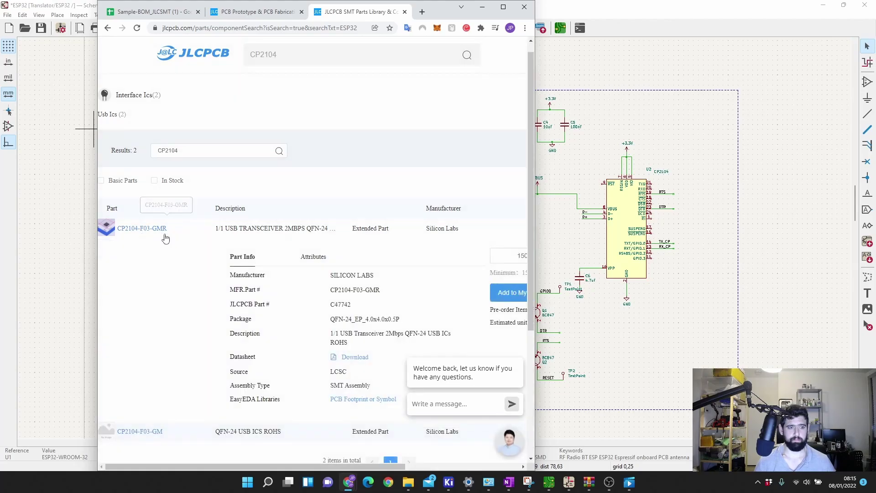
pyautogui.doubleClick(341, 305)
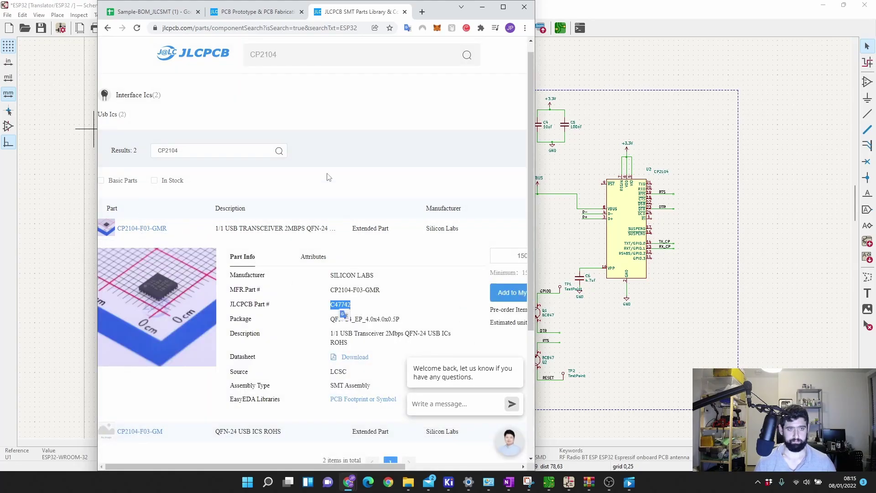
pyautogui.hotkey('alt', 'Tab')
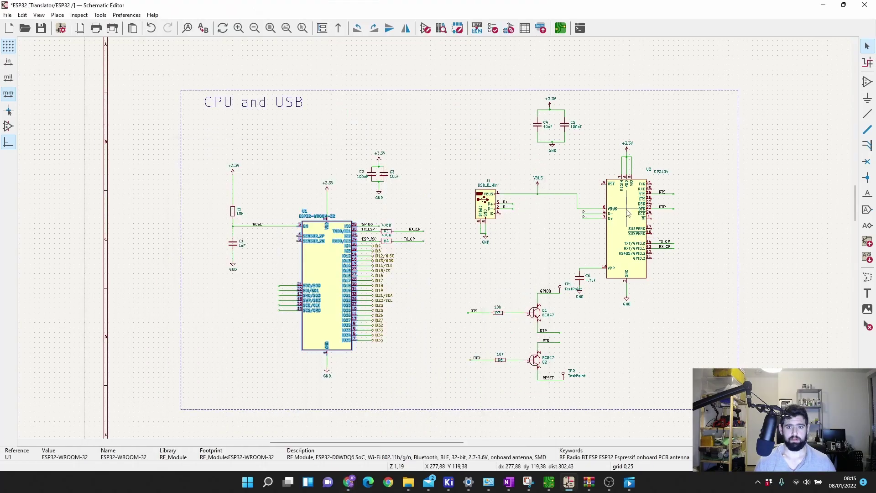
# Step: Set the JLPCB Part field of U2 to C47742
pyautogui.click(625, 212)
pyautogui.doubleClick(625, 213)
pyautogui.click(122, 134)
pyautogui.write('C47742Copy')
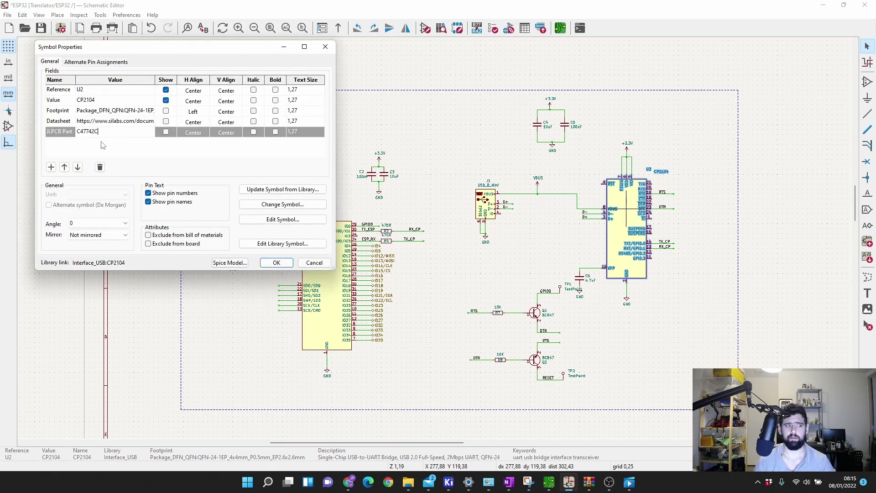
pyautogui.click(280, 263)
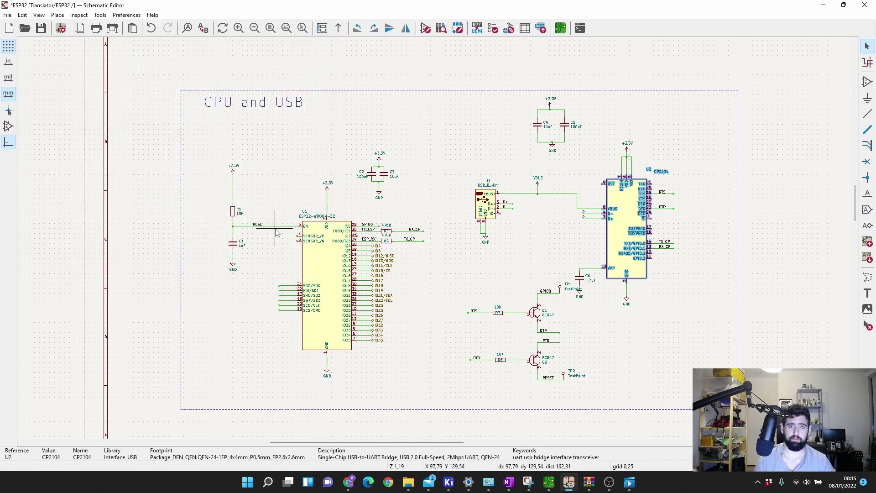
# Step: Open the Symbol Fields Table and place it side by side with the Sample-BOM_JLCSMT spreadsheet, minimizing the schematic window
pyautogui.scroll(1, 505, 54)
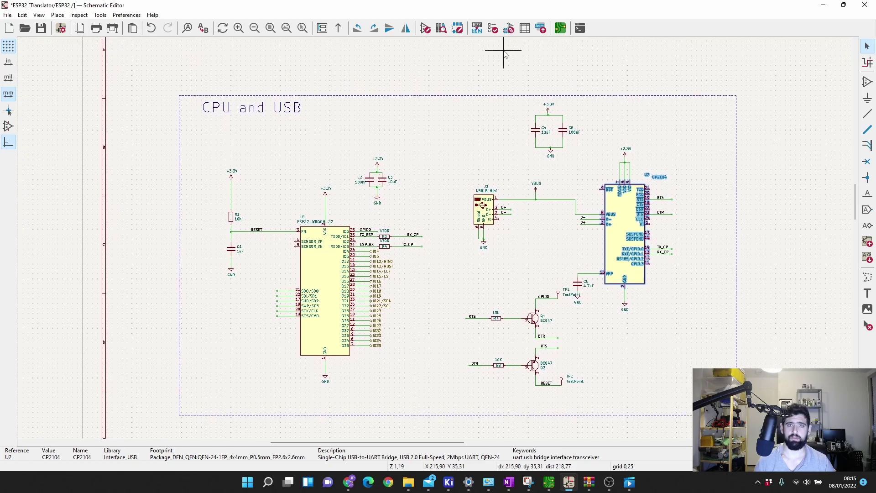
pyautogui.click(524, 28)
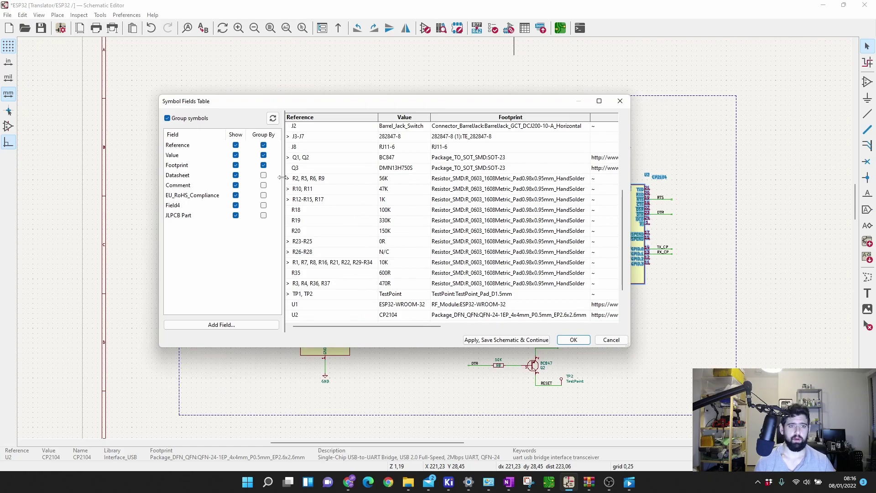
pyautogui.moveTo(388, 104); pyautogui.dragTo(339, 98)
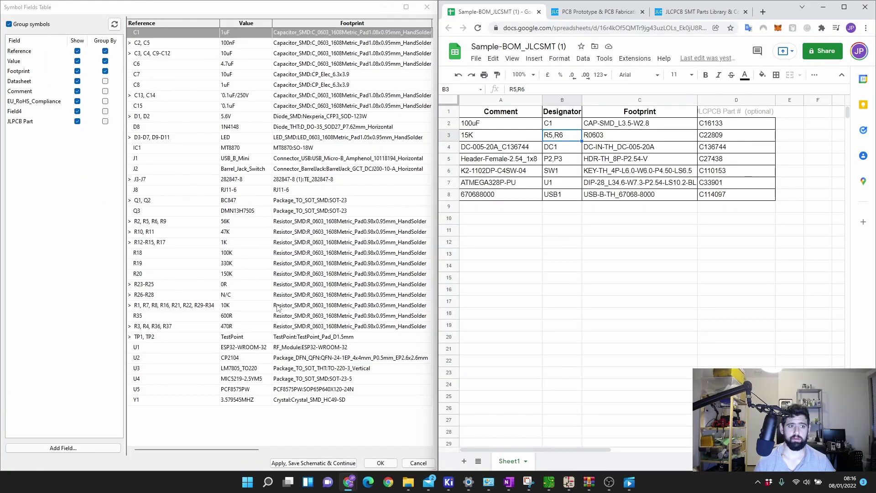
pyautogui.doubleClick(245, 349)
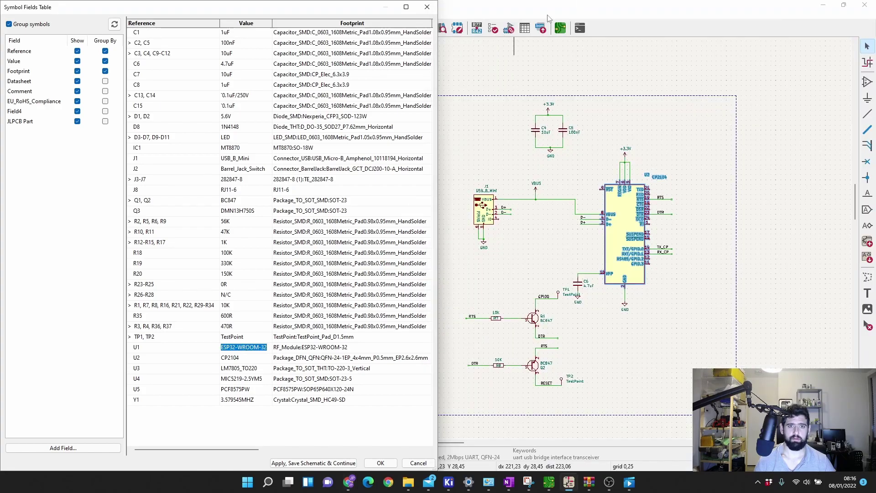
pyautogui.click(825, 5)
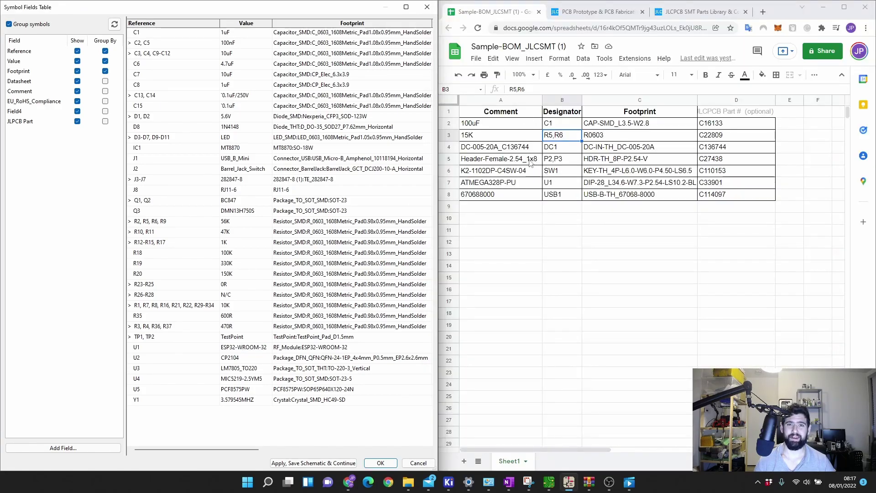
pyautogui.click(639, 266)
pyautogui.click(562, 253)
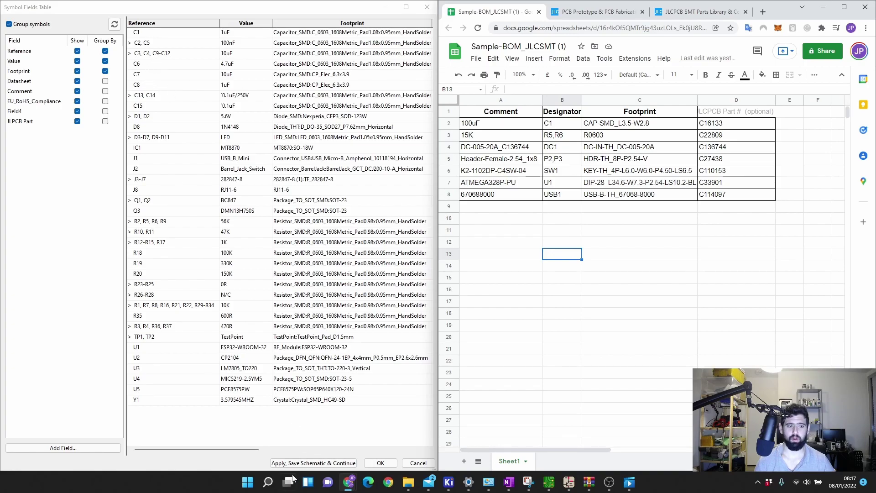
# Step: Move the Value column ahead of Reference and hide the Datasheet, Comment, Field4 and EU_RoHS_Compliance columns in the fields table
pyautogui.moveTo(259, 452)
pyautogui.mouseDown()
pyautogui.moveTo(317, 452)
pyautogui.moveTo(260, 452)
pyautogui.mouseUp()
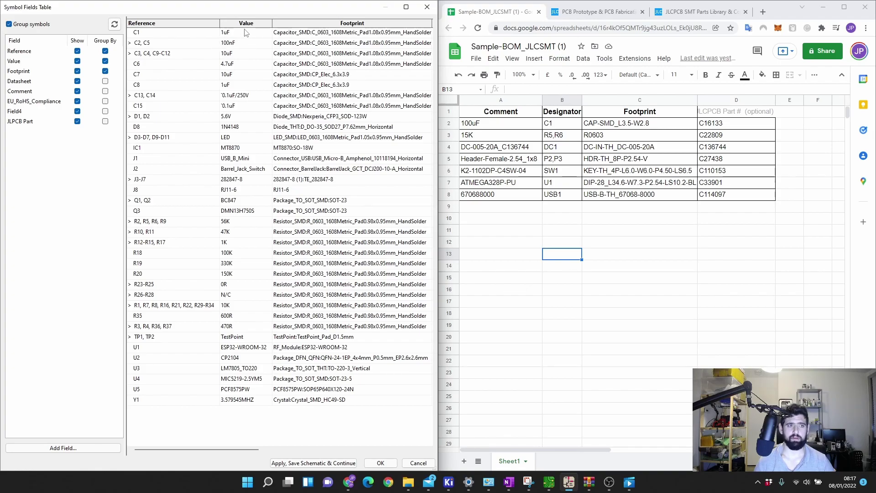
pyautogui.moveTo(204, 26); pyautogui.dragTo(274, 24)
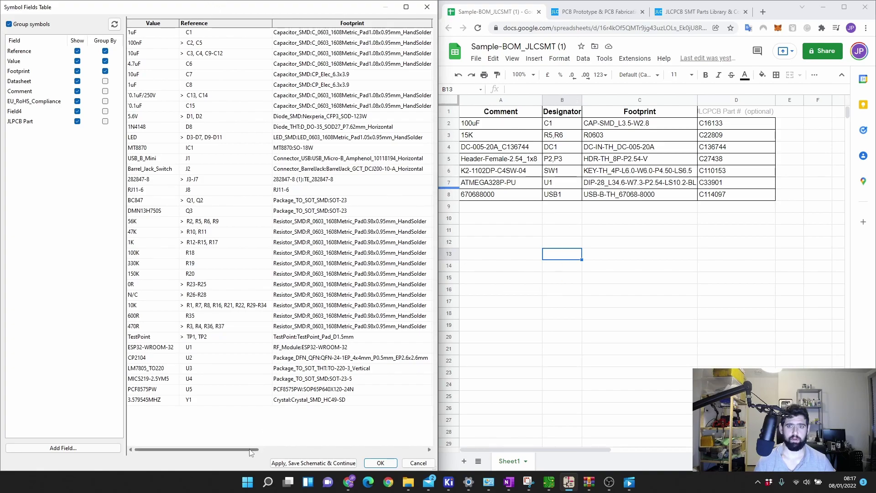
pyautogui.moveTo(250, 451); pyautogui.dragTo(356, 450)
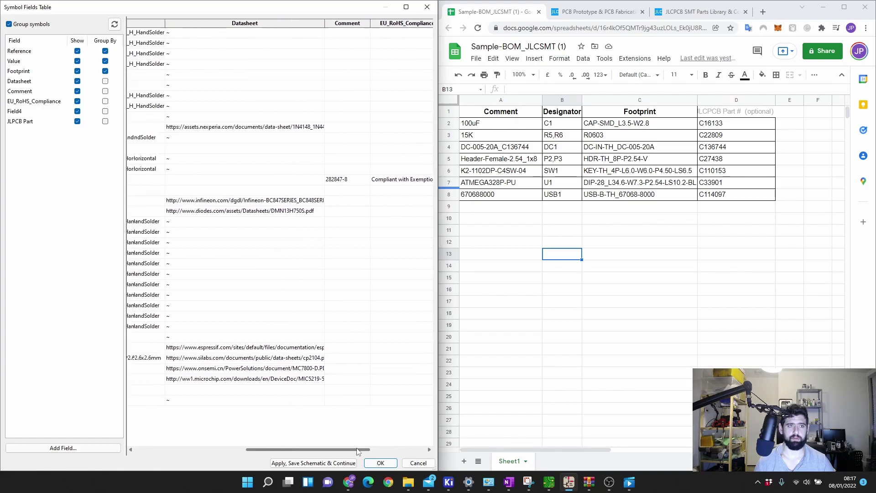
pyautogui.click(77, 81)
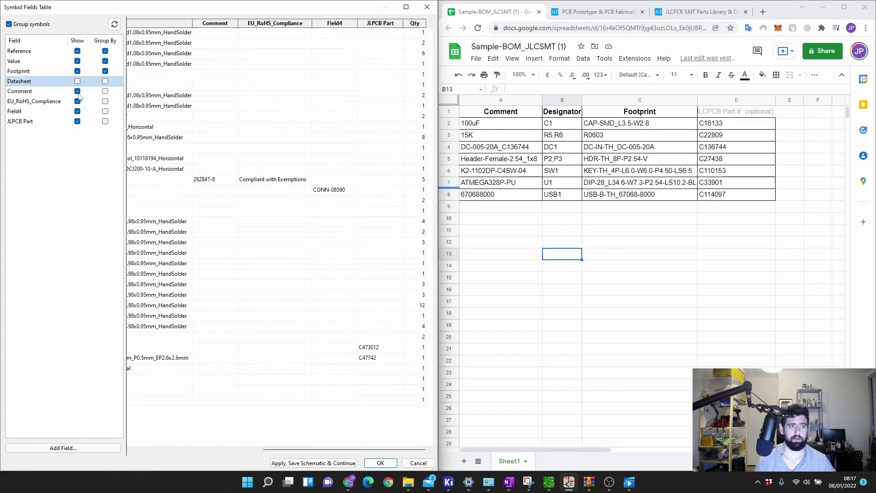
pyautogui.click(78, 92)
pyautogui.click(78, 110)
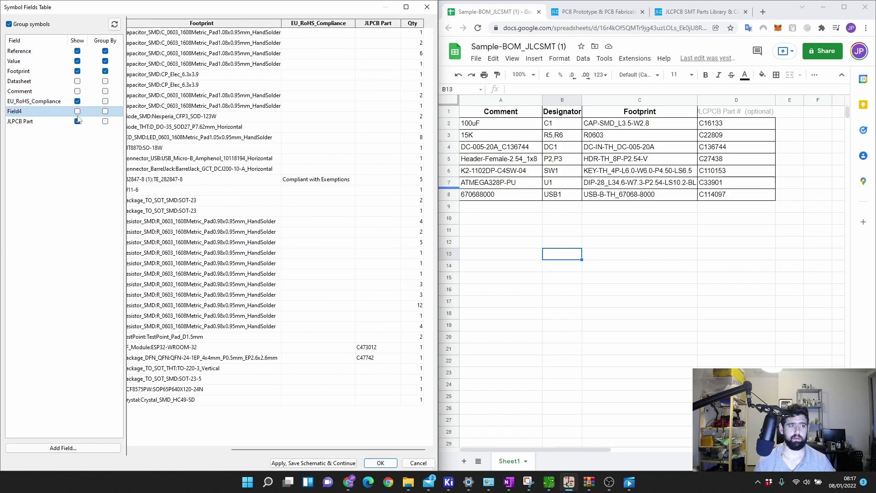
pyautogui.click(77, 102)
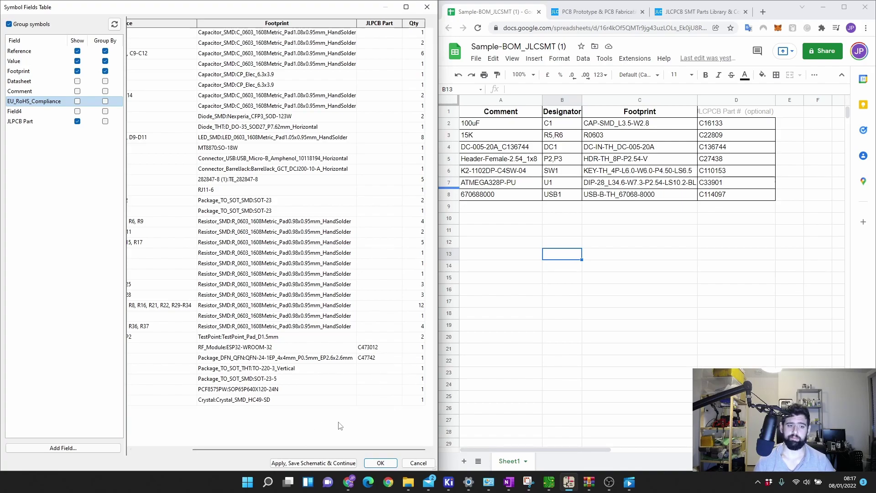
pyautogui.moveTo(329, 452); pyautogui.dragTo(276, 452)
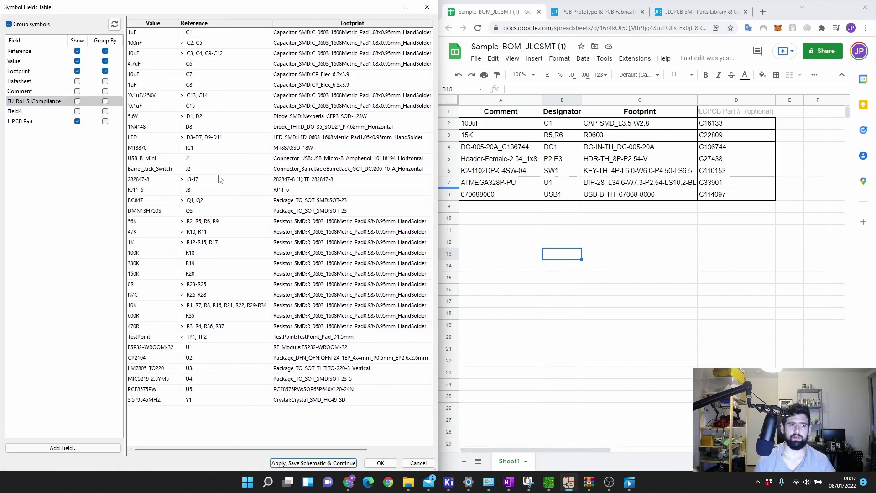
# Step: Copy the fields table's whole Value column into the spreadsheet's Comment column, starting at A2
pyautogui.moveTo(153, 32); pyautogui.dragTo(176, 401)
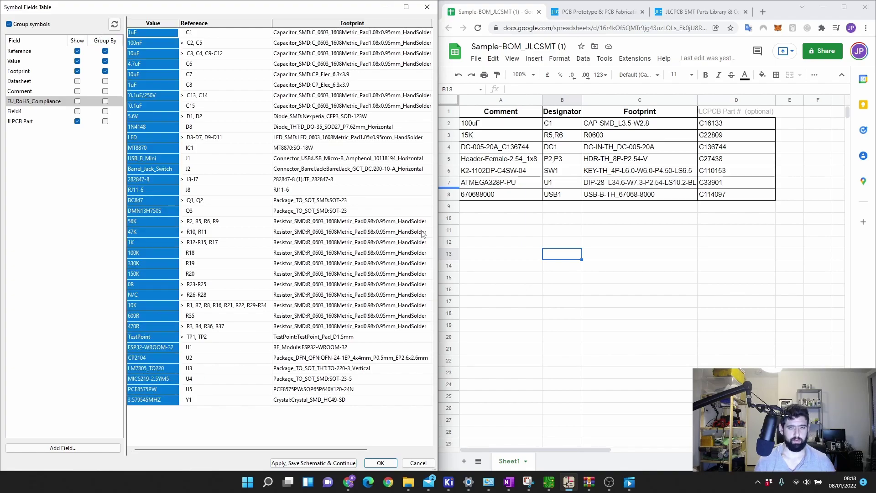
pyautogui.click(494, 124)
pyautogui.write('1uF 100nF 10uF 4.7uF 10uF 1uF `0.1uF/250V `0.1uF 5.6V 1N4148 LED MT8870 USB_B_Mini Barrel_Jack_Switch 282847-8 RJ11-6 BC847 DMN13H750S 56K 47K 1K 100K 330K 150K 0R N/C 10K 600R 470R TestPoint ESP32-WROOM-32 CP2104 LM7805_TO220 MIC5219-2.5YM5 PCF8575PW 3.579545MHZ')
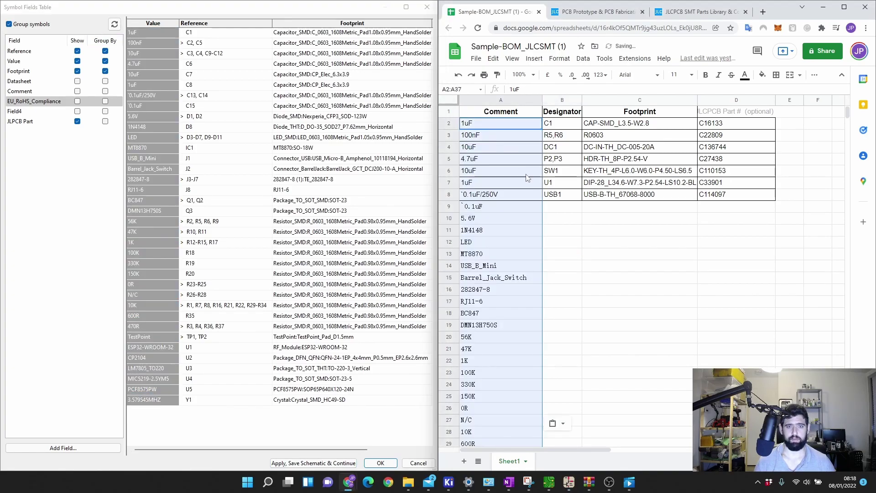
# Step: Copy the fields table's whole Reference column into the spreadsheet's Designator column, starting at B2
pyautogui.click(562, 301)
pyautogui.moveTo(210, 33); pyautogui.dragTo(257, 401)
pyautogui.click(550, 133)
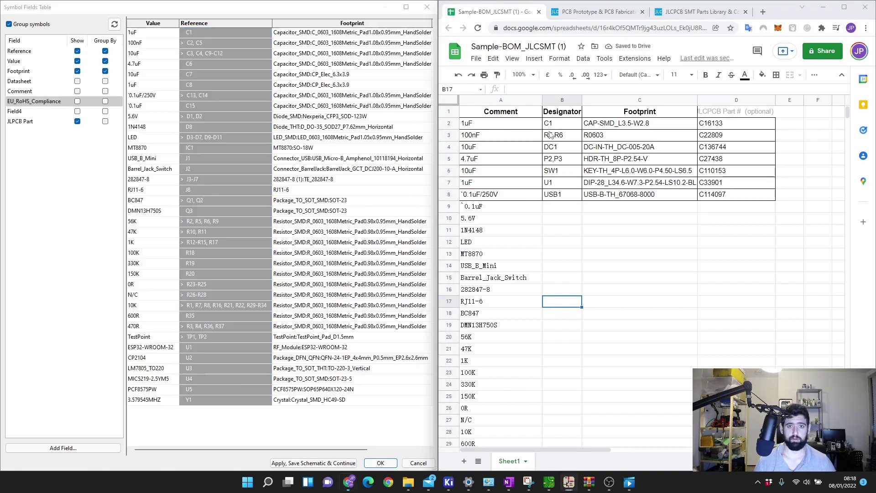
pyautogui.rightClick(551, 126)
pyautogui.click(561, 180)
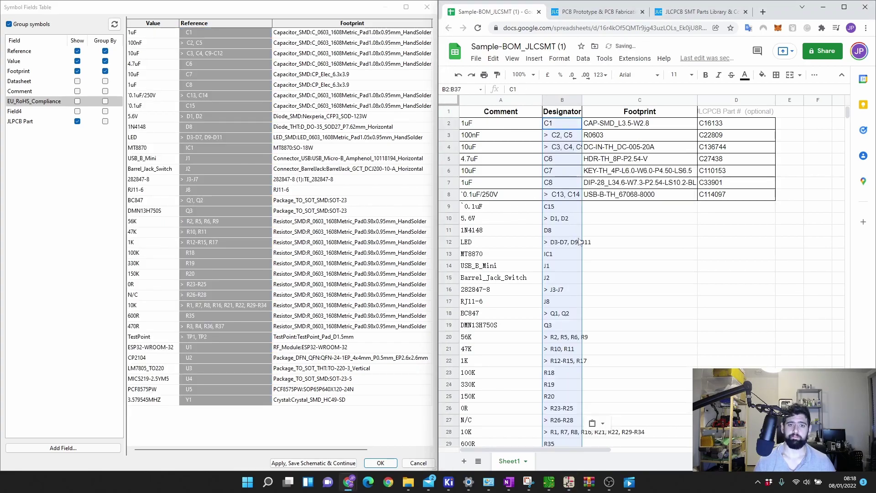
# Step: Remove the leading > from designator cells B3 and B4, and shorten the range in B4 to C9-12
pyautogui.doubleClick(552, 137)
pyautogui.press('Home')
pyautogui.press('Delete')
pyautogui.press('Delete')
pyautogui.press('Return')
pyautogui.doubleClick(568, 145)
pyautogui.press('Home')
pyautogui.press('Delete')
pyautogui.press('Delete')
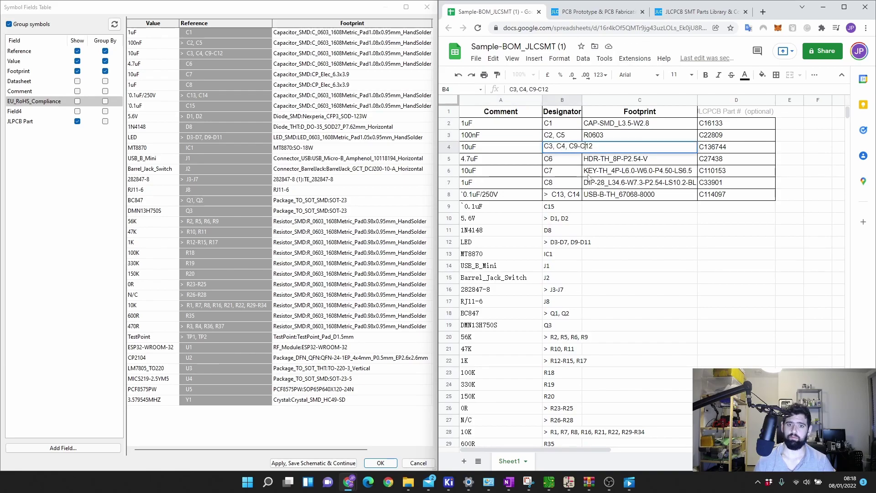
pyautogui.press('BackSpace')
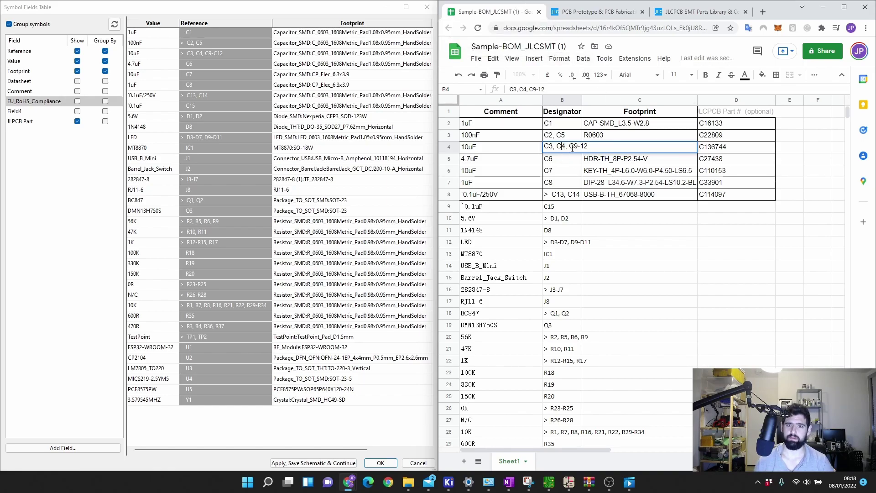
# Step: Remove the leading > from the C13, C14 designators and the stray backtick from the 0.1uF/250V and 0.1uF comments
pyautogui.click(561, 194)
pyautogui.doubleClick(554, 194)
pyautogui.moveTo(554, 193); pyautogui.dragTo(546, 196)
pyautogui.press('BackSpace')
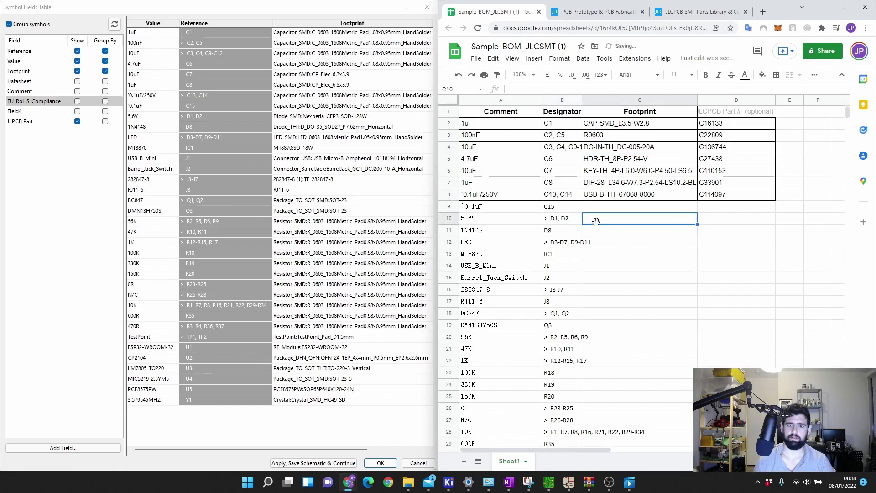
pyautogui.doubleClick(464, 197)
pyautogui.press('BackSpace')
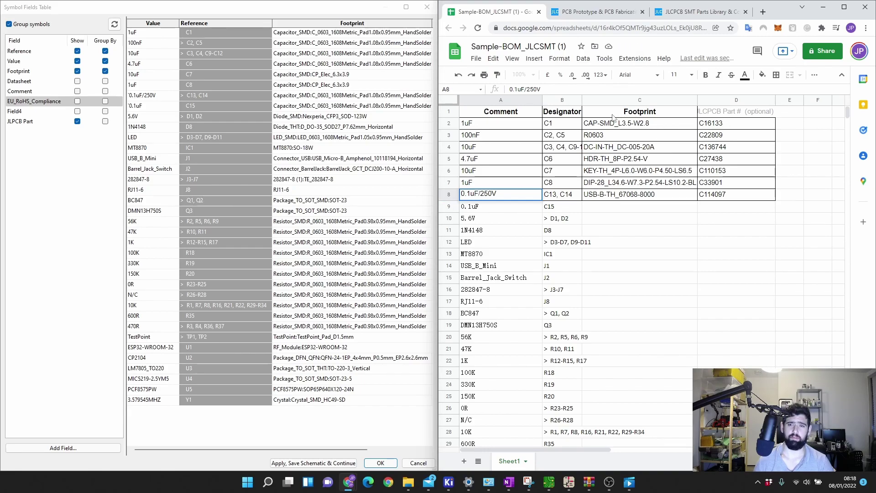
# Step: Copy the fields table's whole Footprint column into the spreadsheet's Footprint column, starting at C2
pyautogui.click(639, 123)
pyautogui.moveTo(351, 399); pyautogui.dragTo(319, 7)
pyautogui.hotkey('ctrl', 'c')
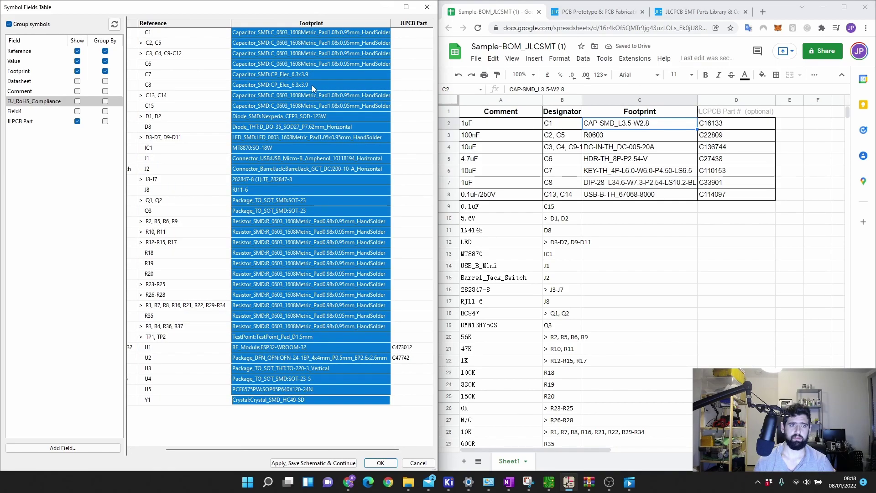
pyautogui.click(681, 126)
pyautogui.hotkey('ctrl', 'v')
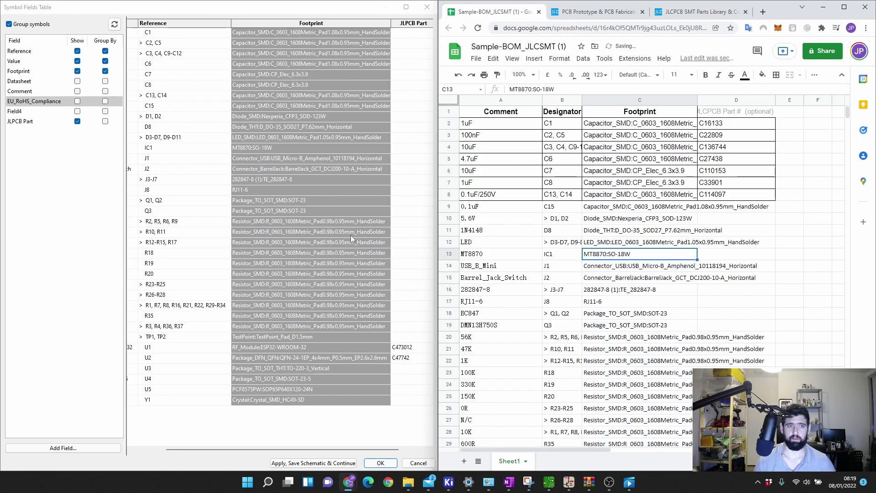
# Step: Copy the fields table's whole JLPCB Part column into the spreadsheet's JLCPCB Part # column, starting at D2
pyautogui.moveTo(303, 450); pyautogui.dragTo(330, 449)
pyautogui.click(376, 42)
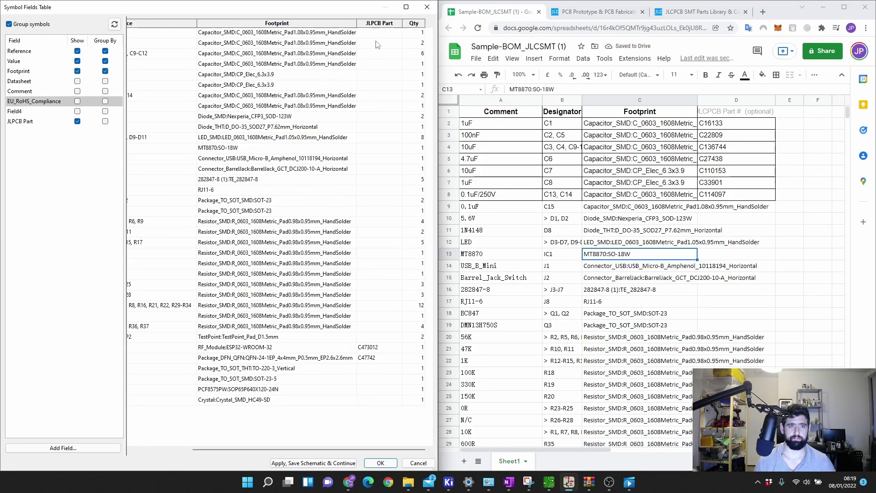
pyautogui.moveTo(376, 41); pyautogui.dragTo(394, 418)
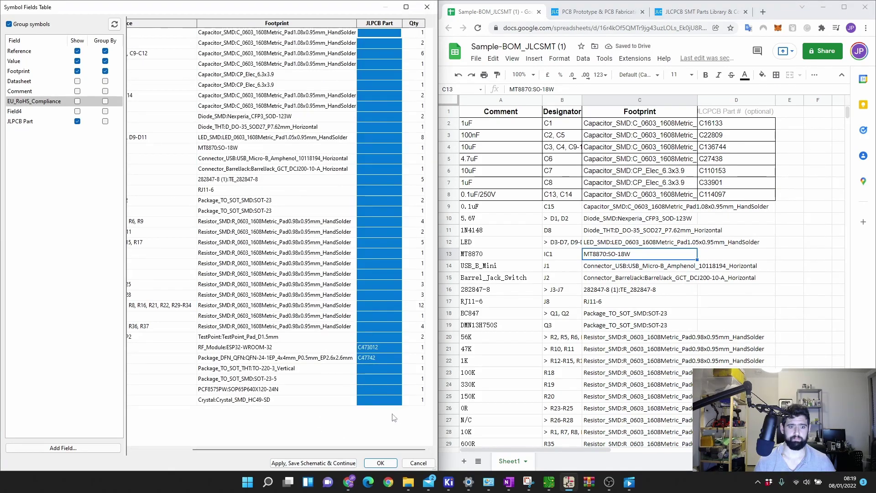
pyautogui.click(730, 124)
pyautogui.hotkey('ctrl', 'v')
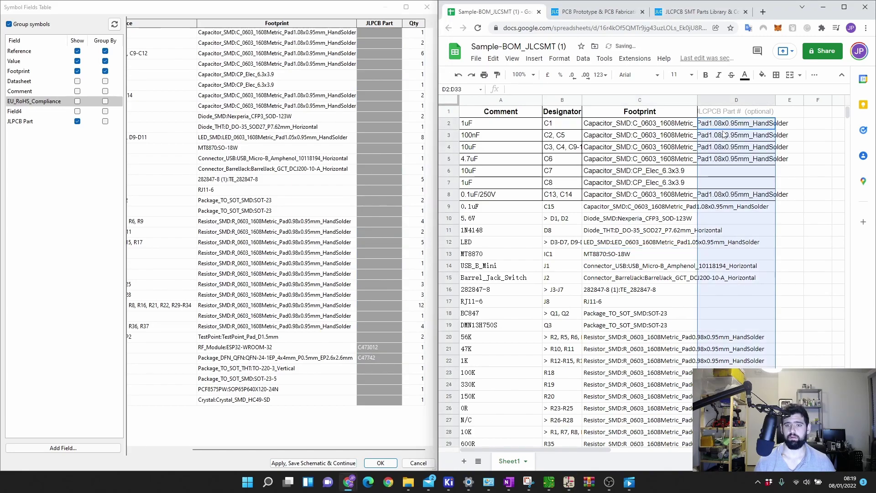
pyautogui.hotkey('ctrl', 'z')
pyautogui.rightClick(395, 113)
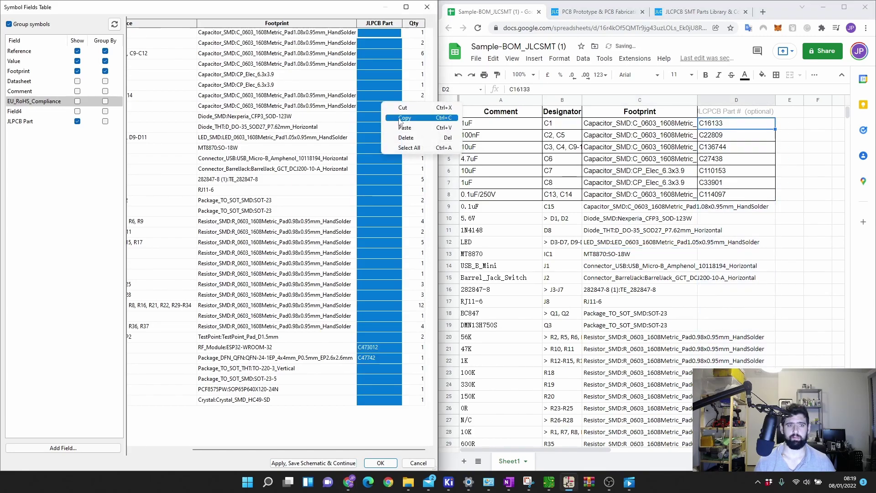
pyautogui.click(406, 114)
pyautogui.click(731, 135)
pyautogui.click(732, 124)
pyautogui.hotkey('ctrl', 'v')
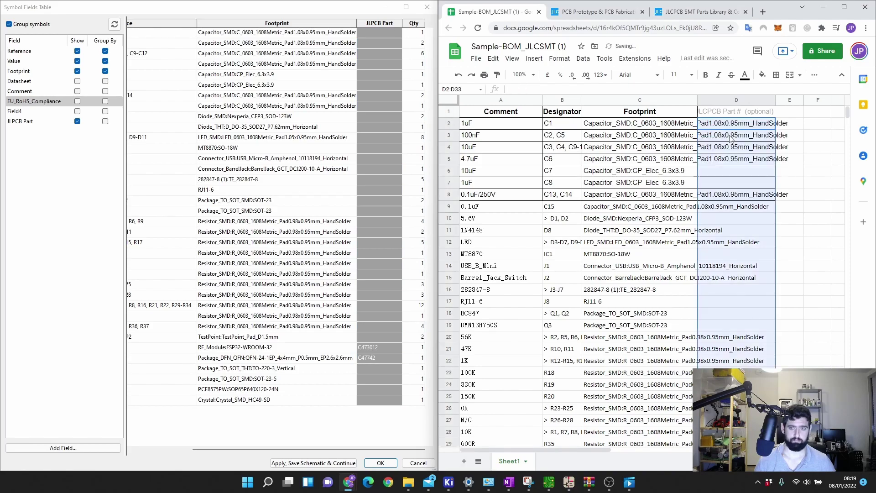
# Step: Widen the spreadsheet's Footprint column to fit its contents and check the part numbers of U1 and U2
pyautogui.doubleClick(696, 99)
pyautogui.scroll(-4, 584, 327)
pyautogui.click(799, 316)
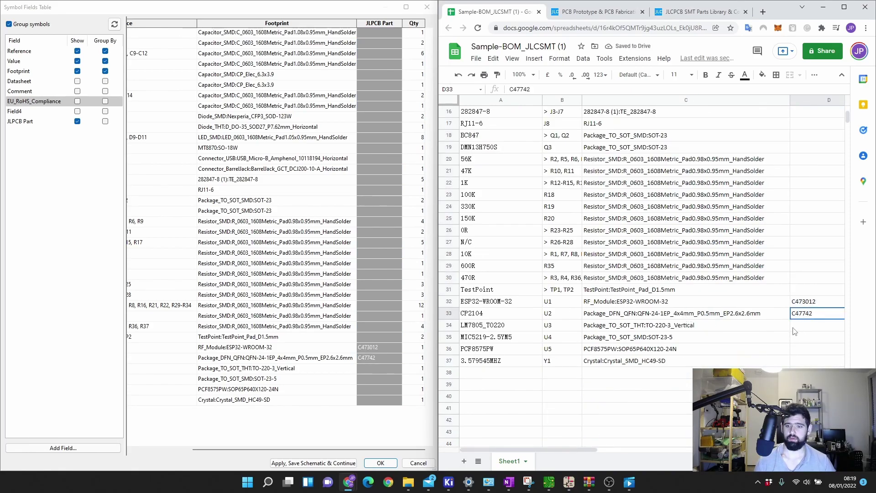
pyautogui.scroll(5, 670, 276)
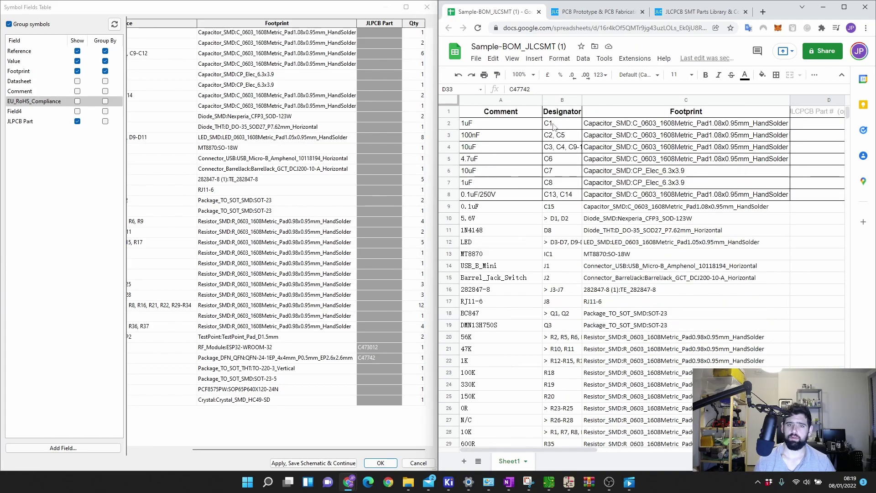
pyautogui.click(548, 220)
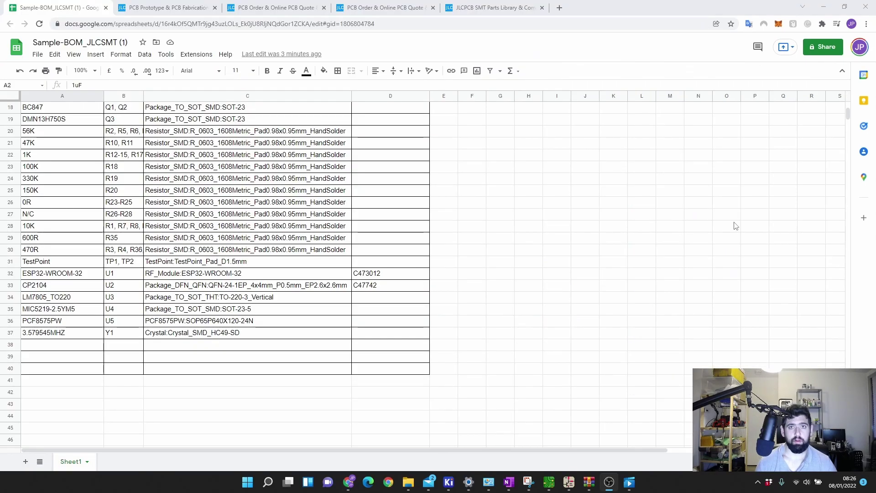
# Step: Review the cleaned-up BOM rows from the last entries up to the header, including the LED designators
pyautogui.scroll(3, 212, 197)
pyautogui.click(211, 194)
pyautogui.scroll(3, 211, 196)
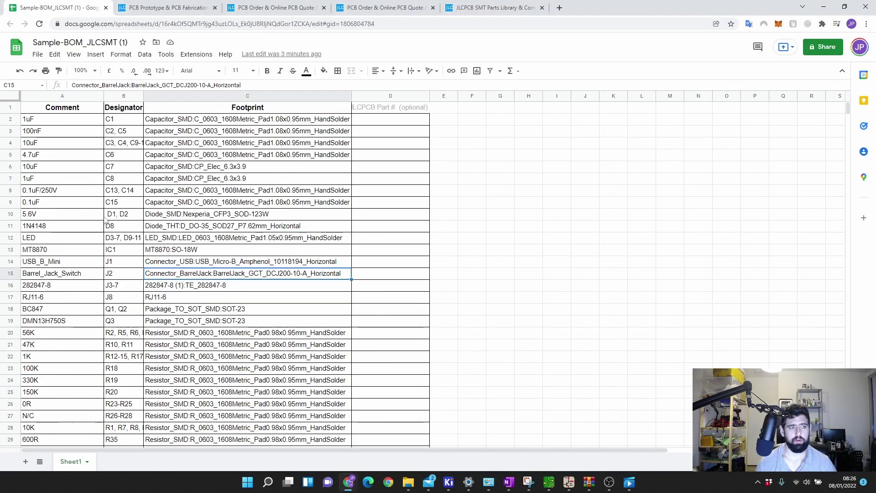
pyautogui.click(120, 239)
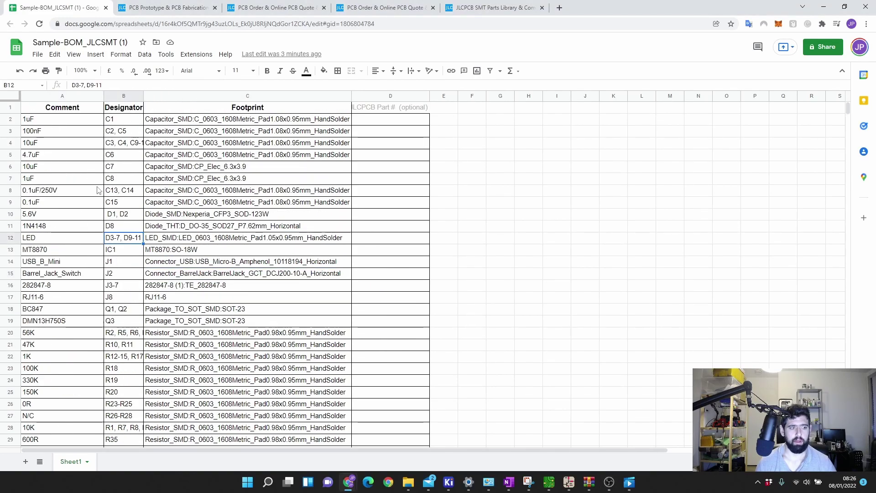
pyautogui.click(46, 121)
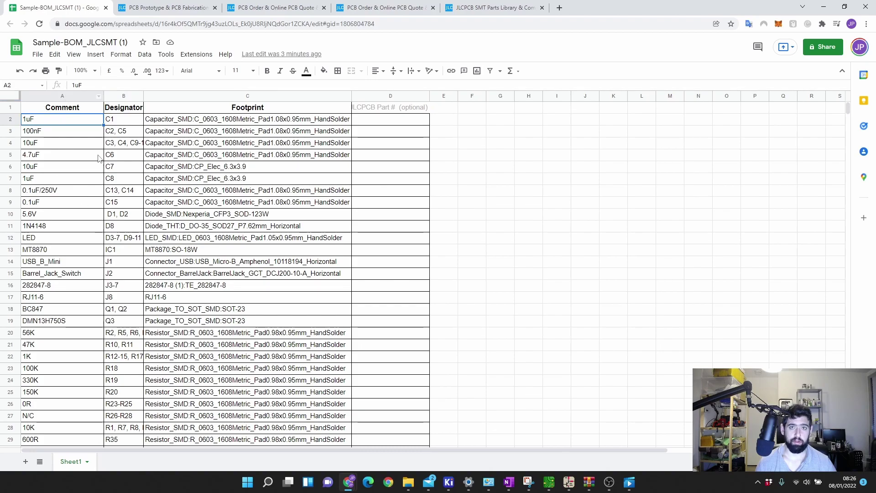
# Step: Go to the JLCPCB quote page that holds the uploaded board and view its previews
pyautogui.hotkey('ctrl', 'Tab')
pyautogui.hotkey('ctrl', 'Tab')
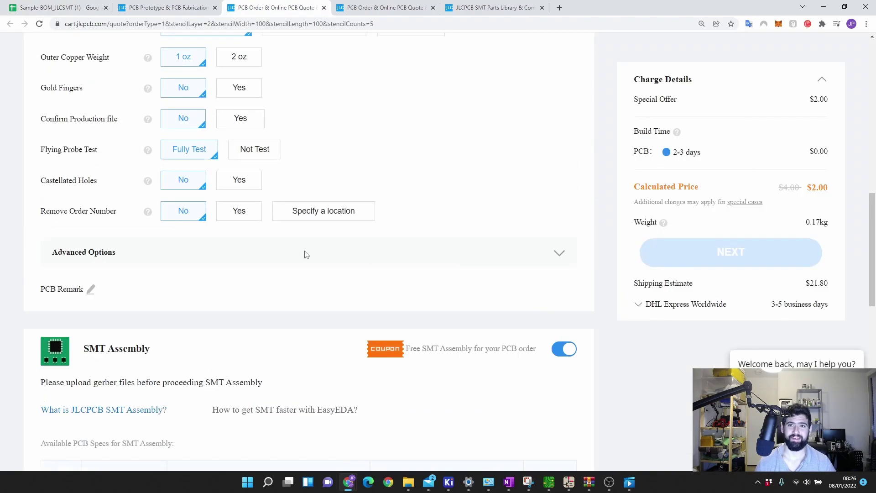
pyautogui.scroll(12, 303, 254)
pyautogui.scroll(-10, 269, 264)
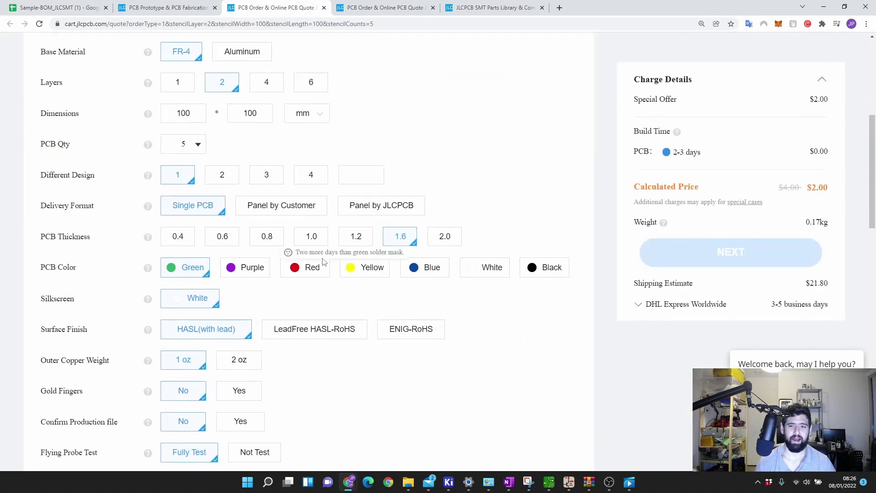
pyautogui.hotkey('ctrl', 'Tab')
pyautogui.scroll(2, 181, 231)
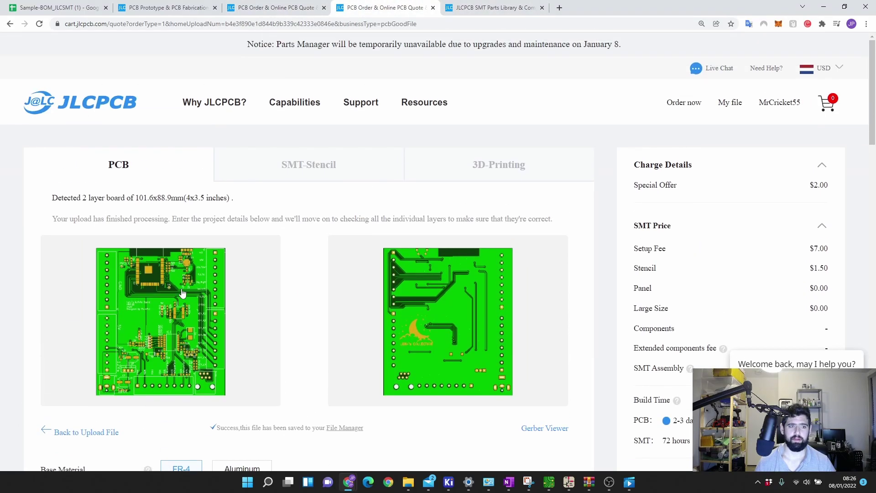
# Step: Check the SMT Assembly options on the quote page and continue to the BOM/CPL upload stage
pyautogui.scroll(-18, 328, 241)
pyautogui.scroll(-2, 318, 226)
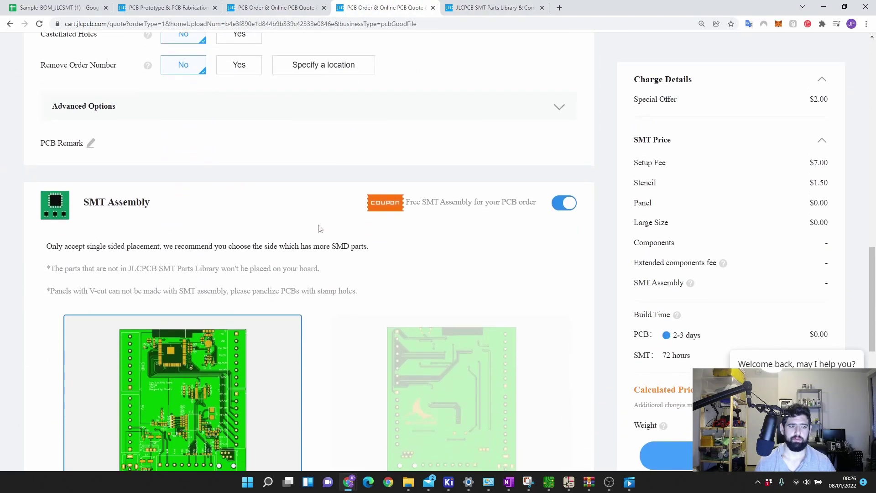
pyautogui.scroll(-5, 730, 219)
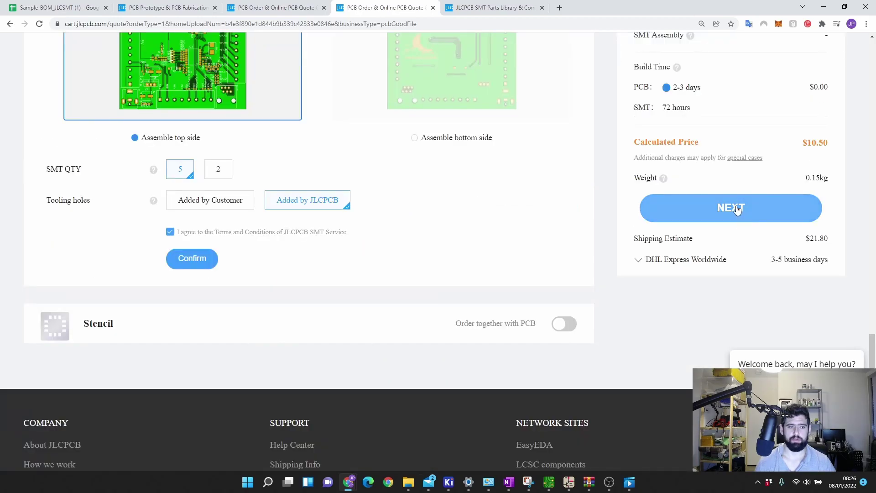
pyautogui.click(736, 207)
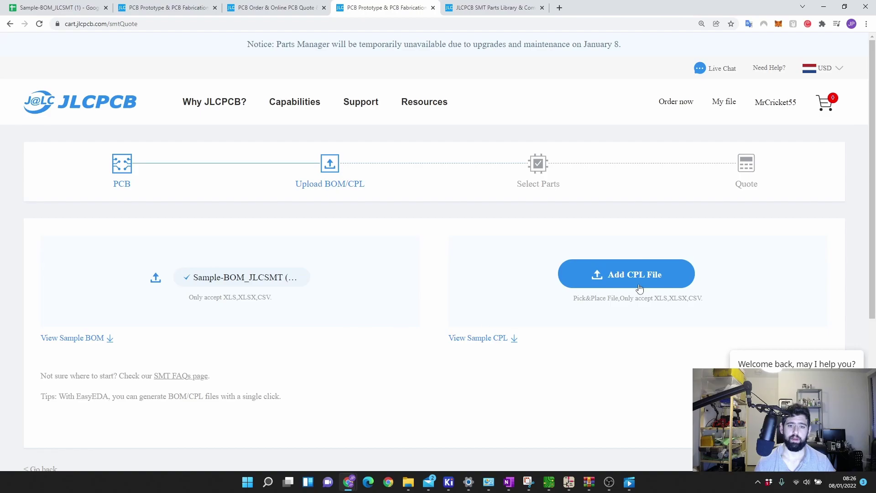
# Step: Switch to the PCB Editor, find the Component Placement (.pos) fabrication output, and minimize the editor again
pyautogui.moveTo(603, 487)
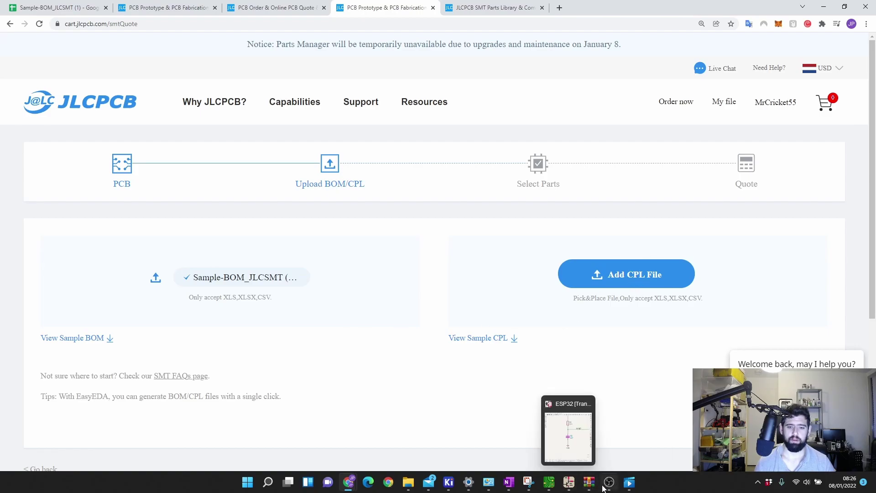
pyautogui.moveTo(549, 482)
pyautogui.click(547, 434)
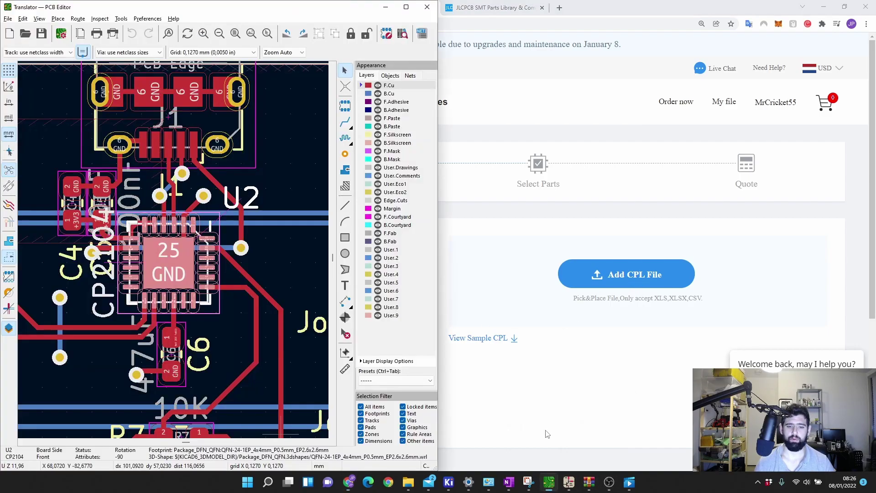
pyautogui.click(7, 18)
pyautogui.moveTo(105, 166)
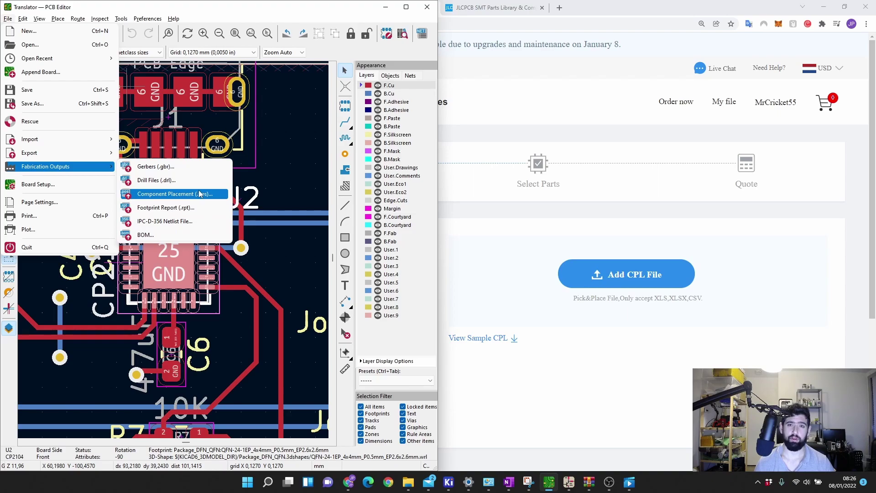
pyautogui.click(384, 11)
pyautogui.click(384, 11)
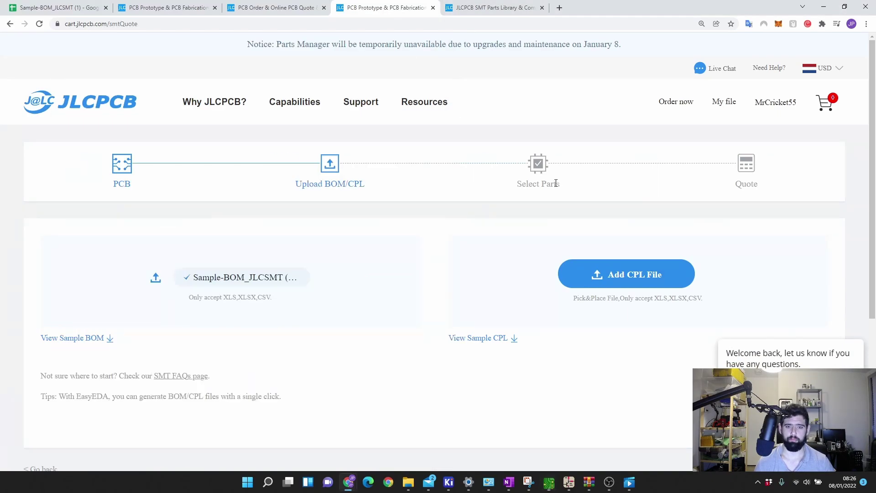
# Step: Add the Translator-top-pos file from the Translator-2021-12-27_111811 folder as the order's CPL file
pyautogui.click(593, 267)
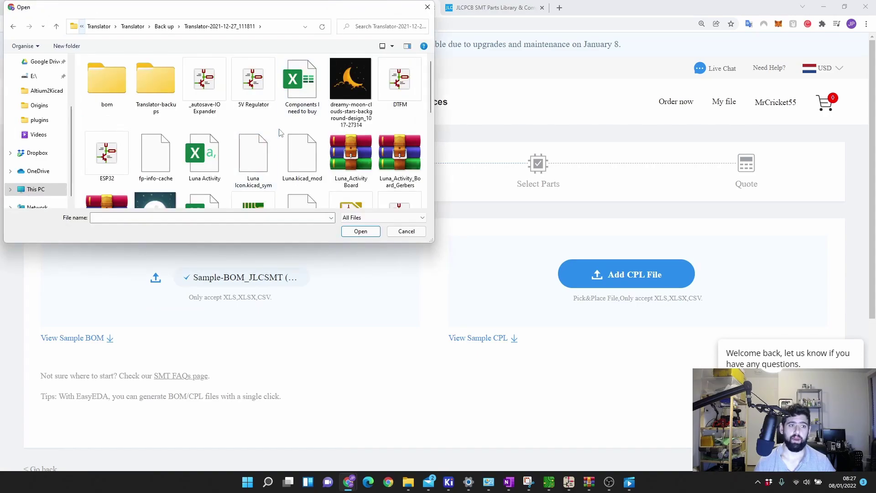
pyautogui.scroll(-6, 280, 133)
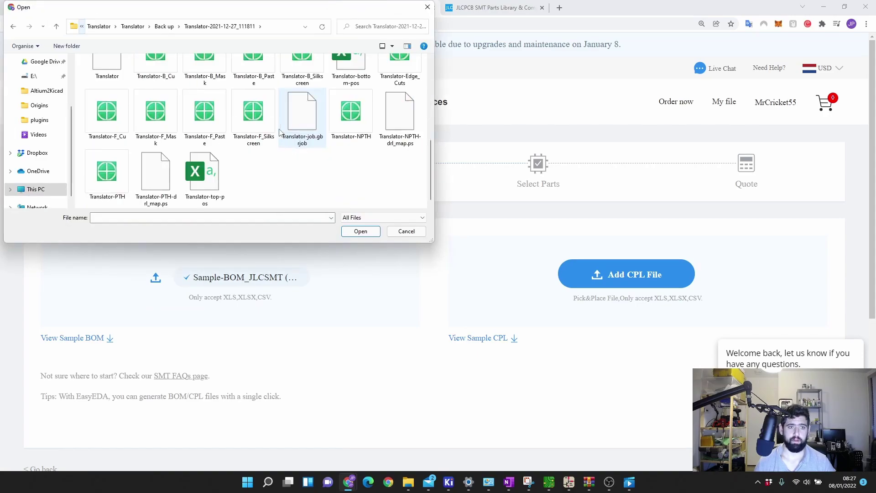
pyautogui.click(204, 175)
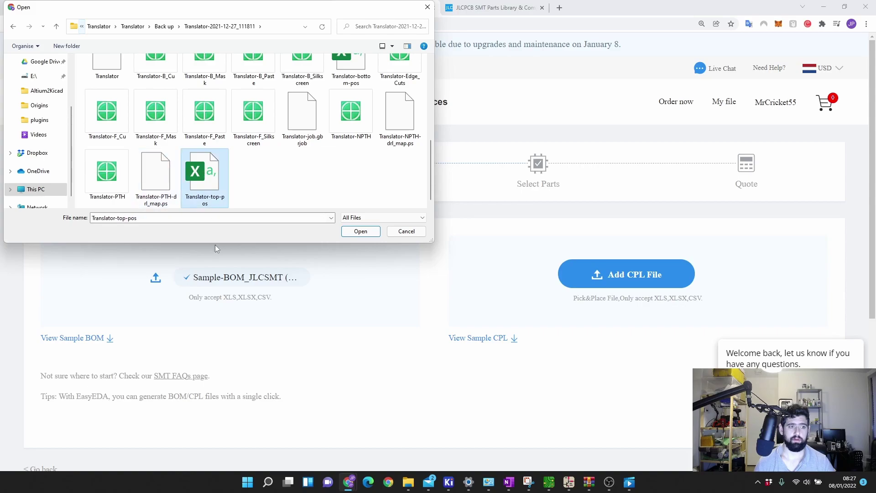
pyautogui.doubleClick(208, 189)
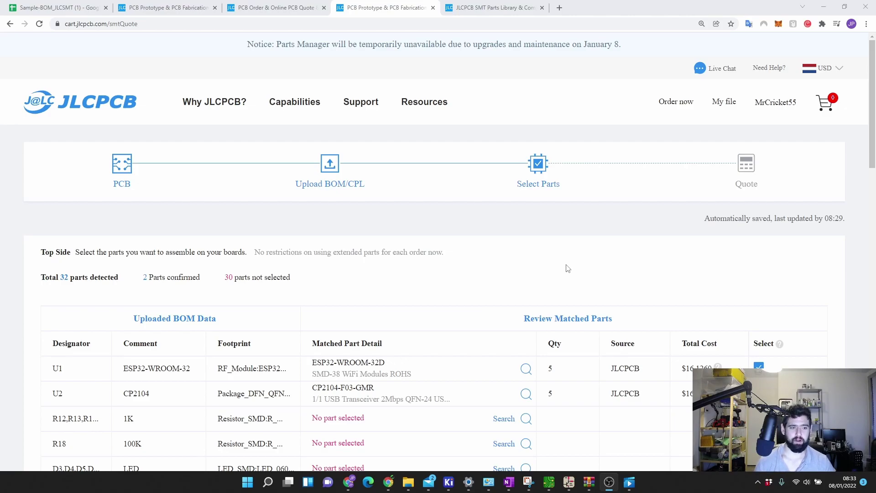
# Step: Search the parts library for "1K 0603 Res" for the 1K resistors (R12, R13, R14, R15, R17)
pyautogui.scroll(-2, 569, 267)
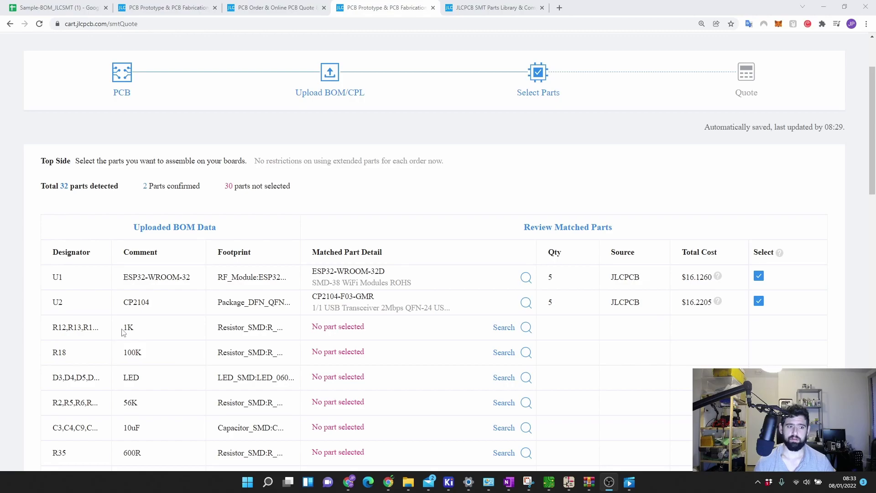
pyautogui.click(520, 327)
pyautogui.scroll(-2, 365, 377)
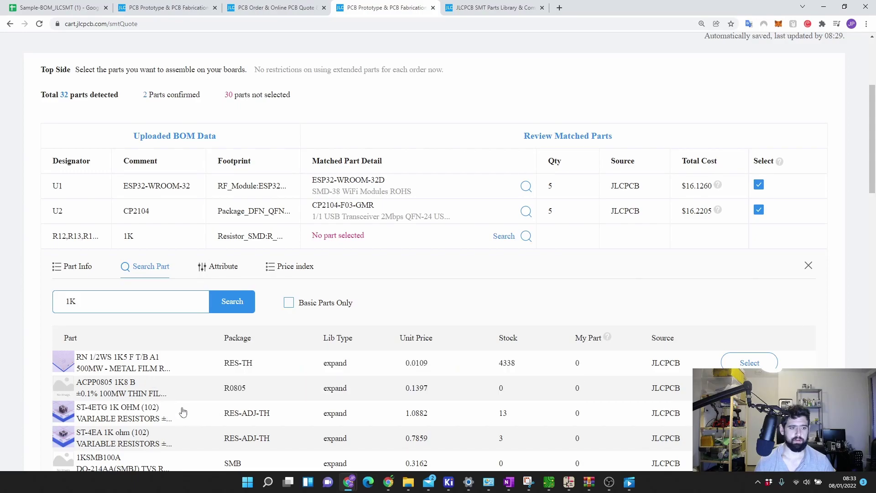
pyautogui.click(131, 299)
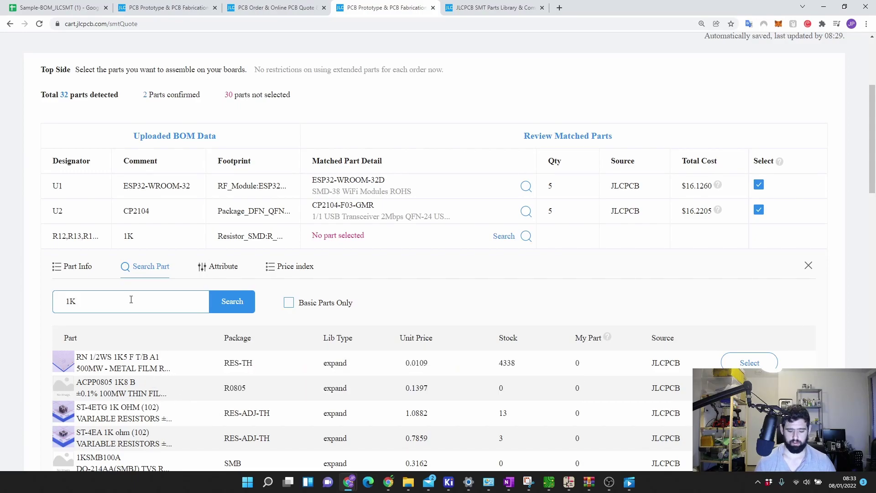
pyautogui.write('0603')
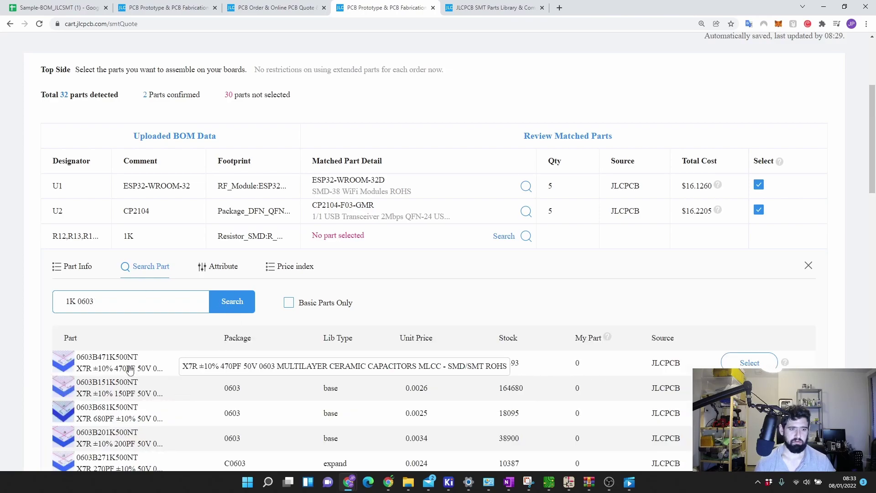
pyautogui.press('Return')
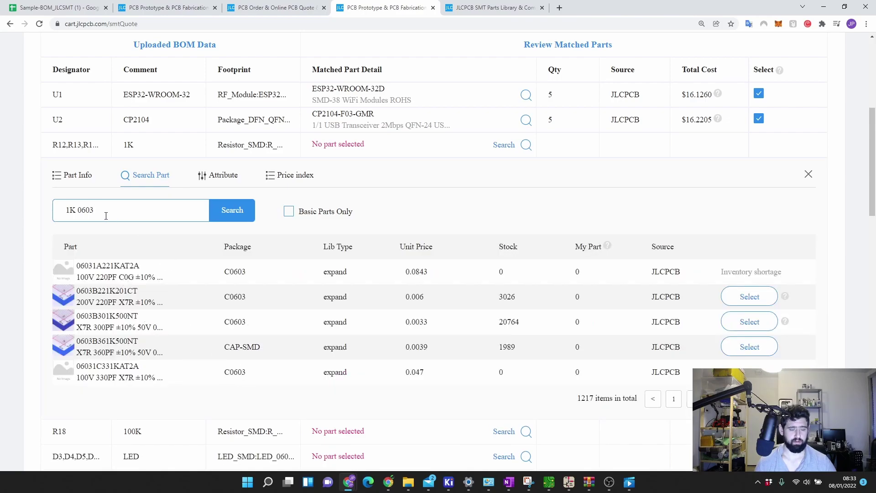
pyautogui.write('Res')
# Step: Check the details of resistor PTFR0603B1K00N9 and match it to the 1K resistor line
pyautogui.click(192, 273)
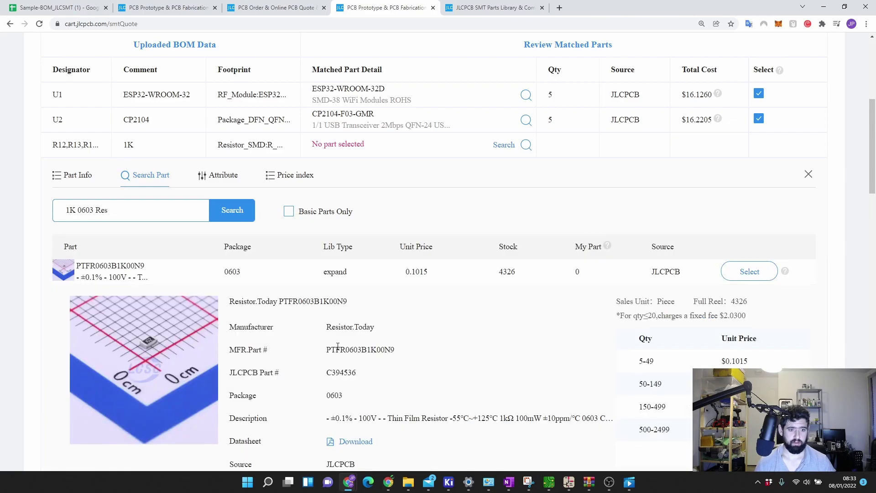
pyautogui.scroll(-1, 398, 370)
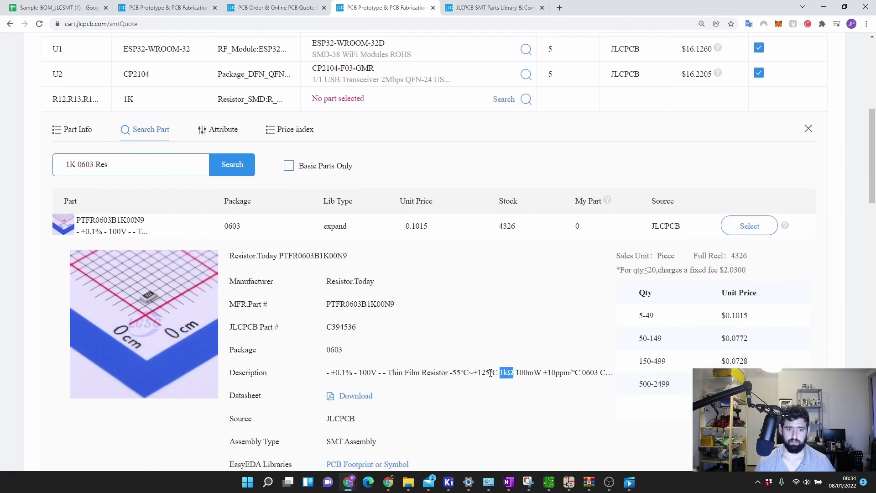
pyautogui.click(749, 225)
pyautogui.scroll(2, 461, 250)
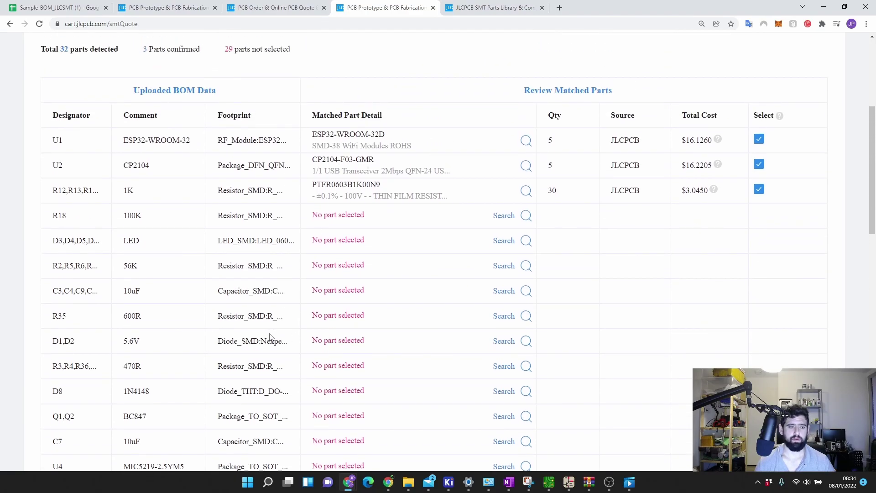
# Step: Search the parts library for "100K 0603 Res" for resistor R18
pyautogui.scroll(-2, 270, 335)
pyautogui.scroll(5, 274, 347)
pyautogui.scroll(-2, 273, 352)
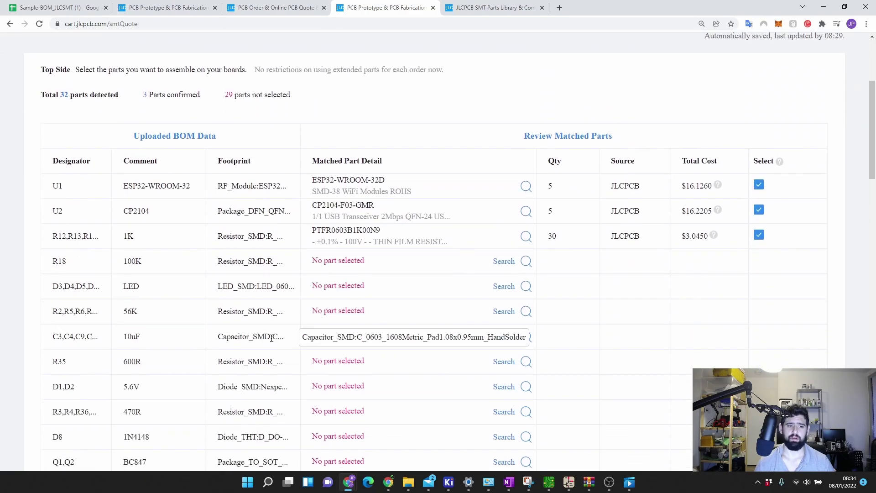
pyautogui.scroll(1, 269, 351)
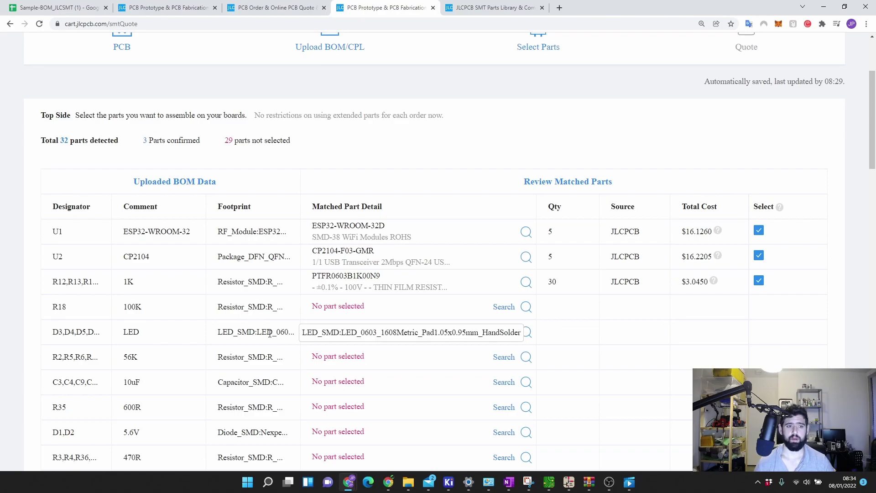
pyautogui.click(526, 308)
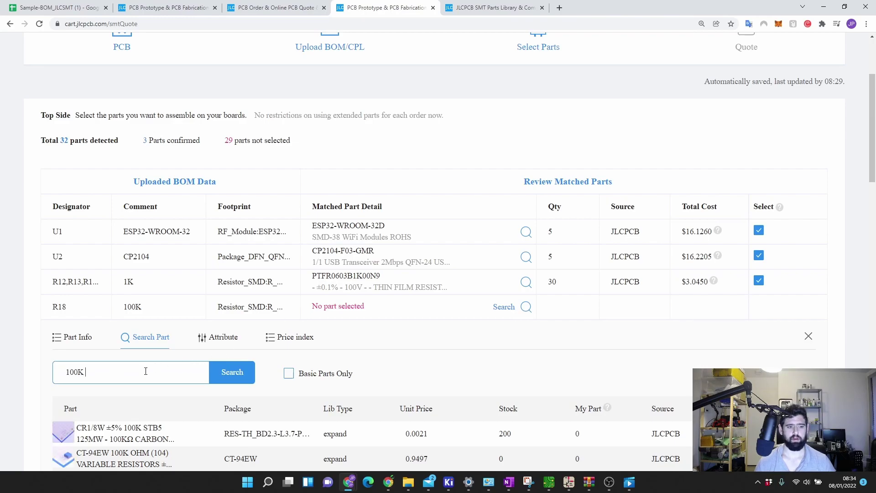
pyautogui.write('0603 Res')
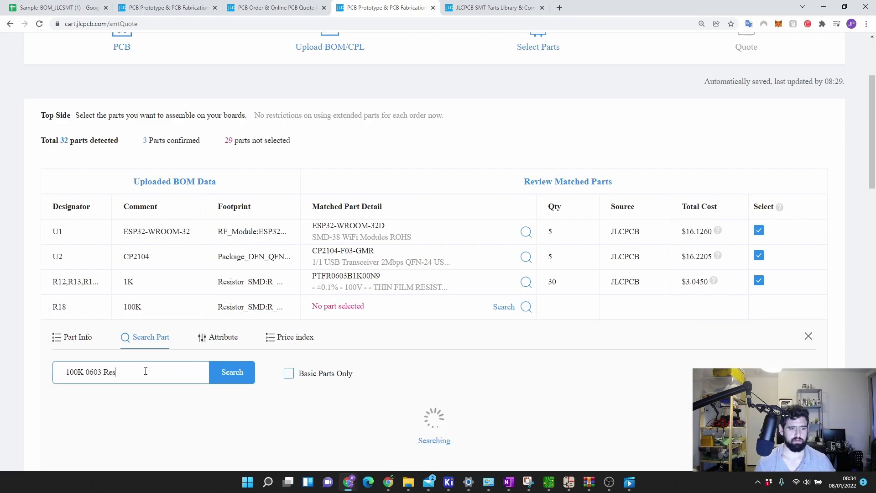
# Step: Check the resistance and voltage rating of HPCR0603F100KK9 and match it to R18
pyautogui.scroll(-4, 566, 397)
pyautogui.doubleClick(574, 398)
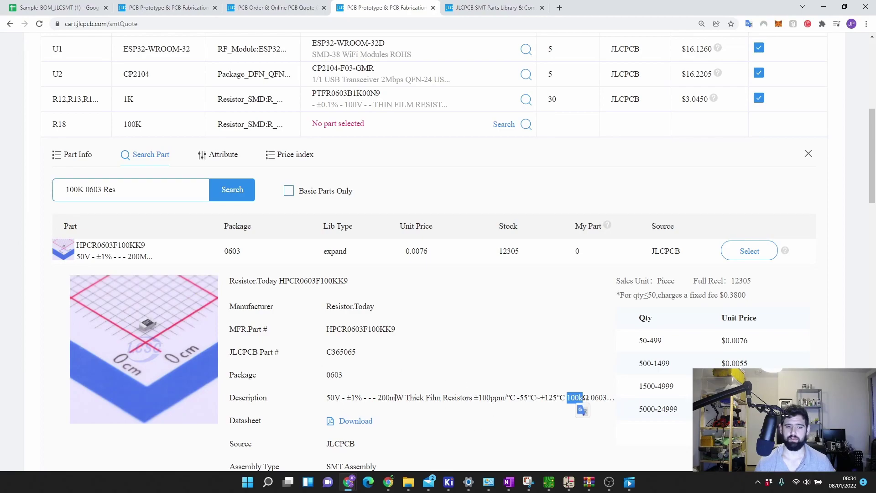
pyautogui.doubleClick(328, 398)
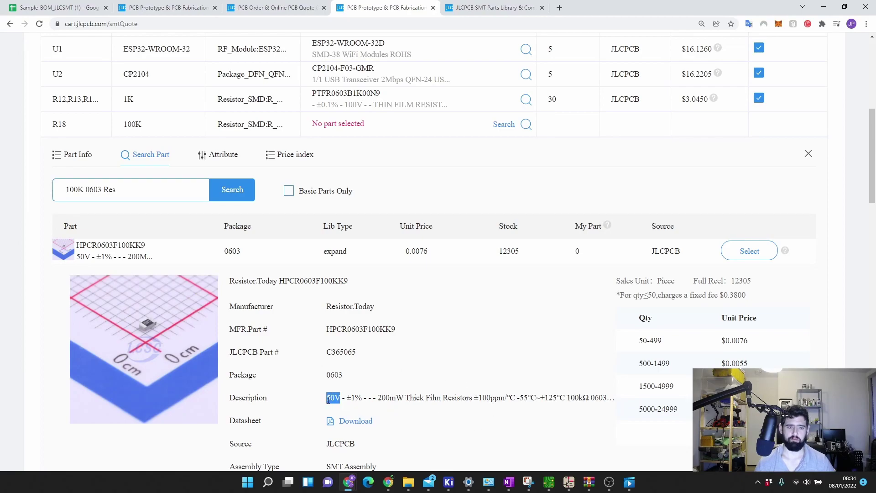
pyautogui.click(730, 256)
pyautogui.scroll(2, 538, 367)
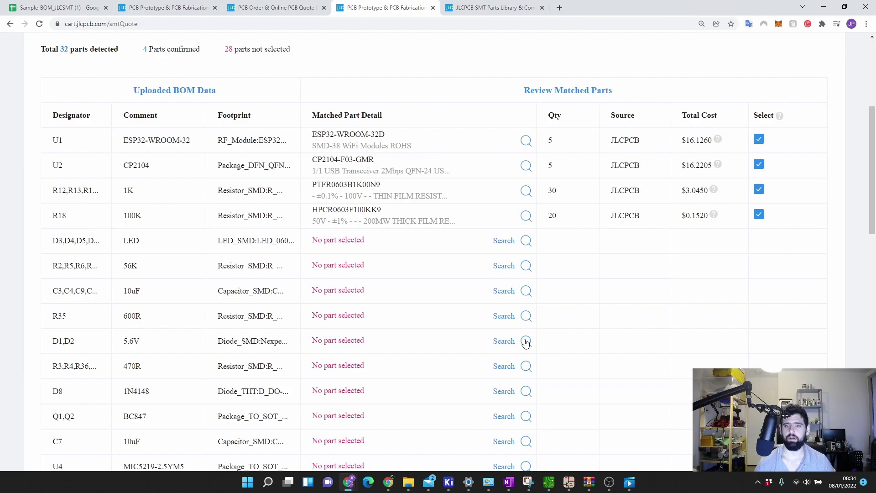
# Step: Examine the order quantity and part info of the matched 1K resistor, and close its details
pyautogui.scroll(1, 597, 280)
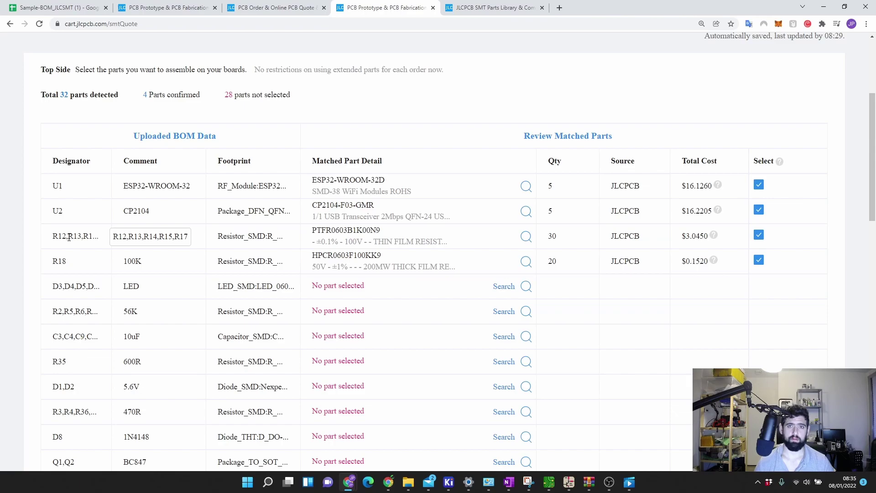
pyautogui.doubleClick(551, 237)
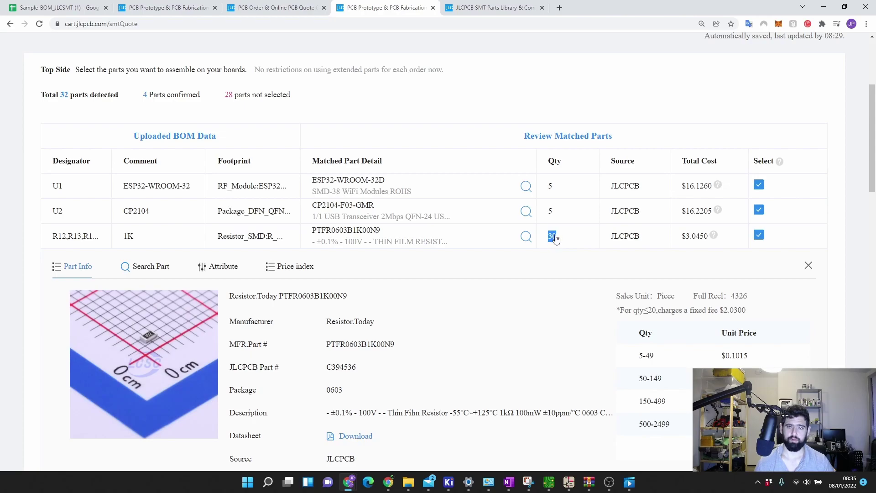
pyautogui.click(555, 238)
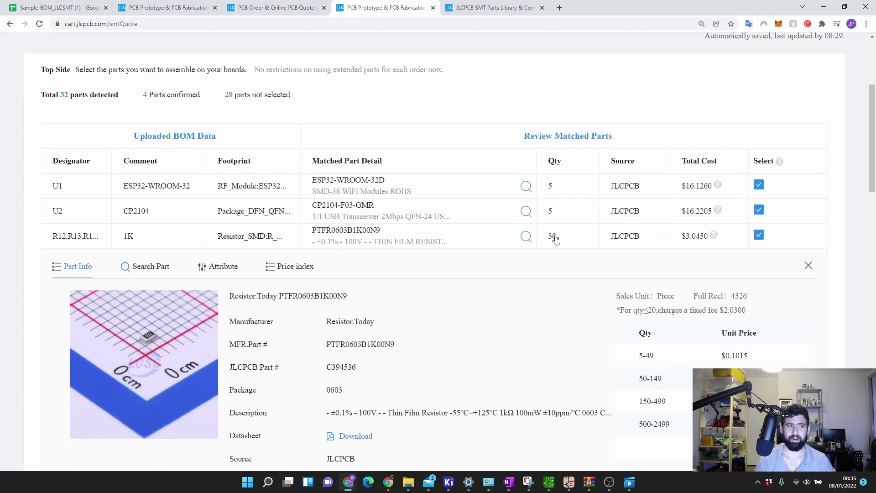
pyautogui.click(808, 265)
# Step: Match the BC847 transistors Q1 and Q2 to part BC847C,215 in the SOT-23-3 package
pyautogui.scroll(-4, 579, 295)
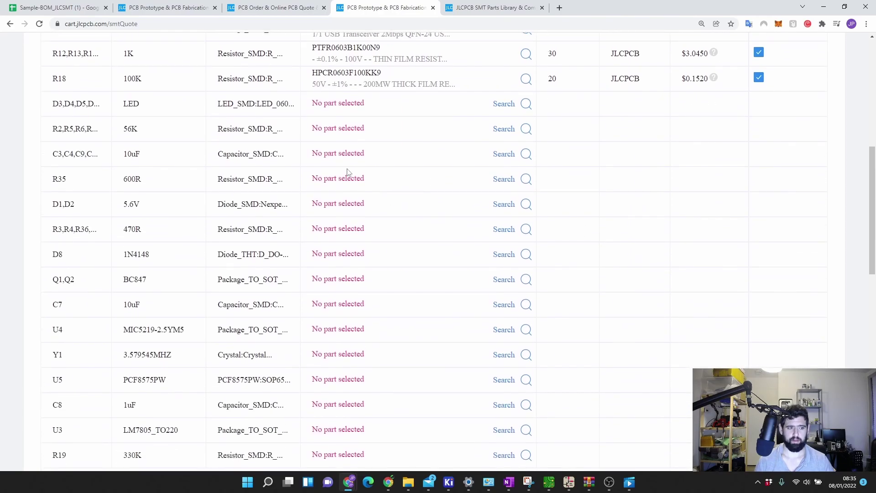
pyautogui.click(526, 279)
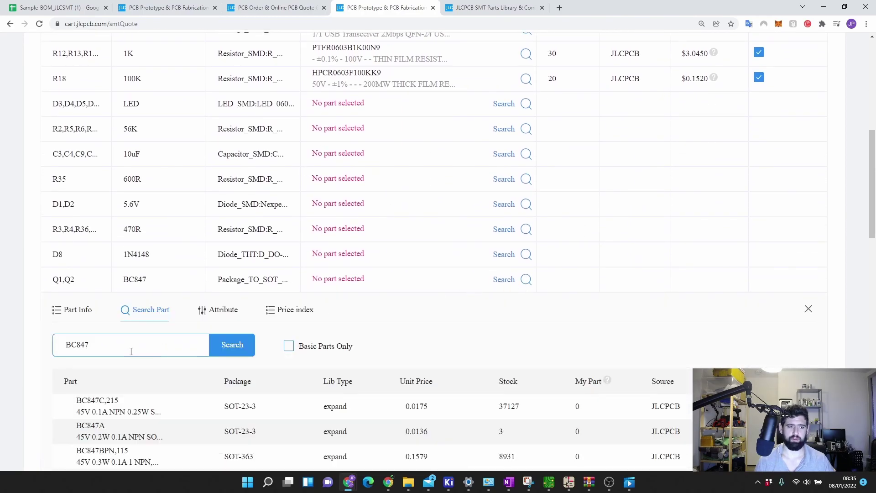
pyautogui.scroll(-2, 137, 342)
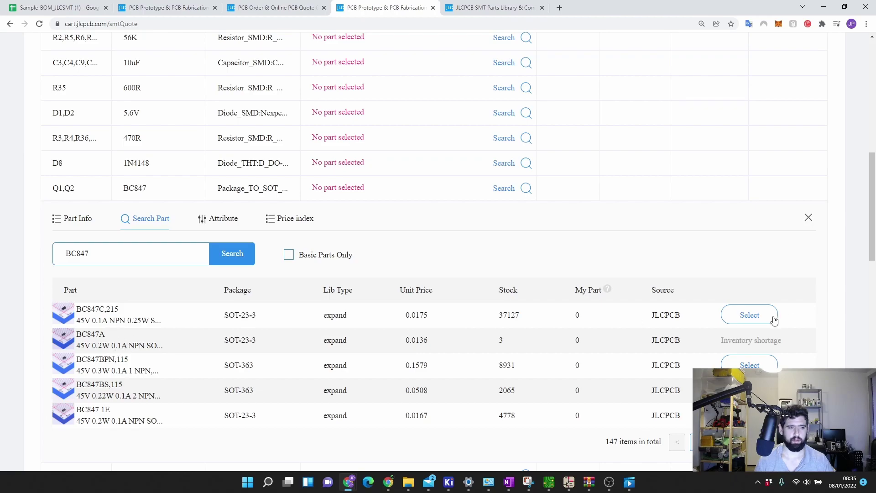
pyautogui.click(750, 315)
pyautogui.scroll(4, 436, 321)
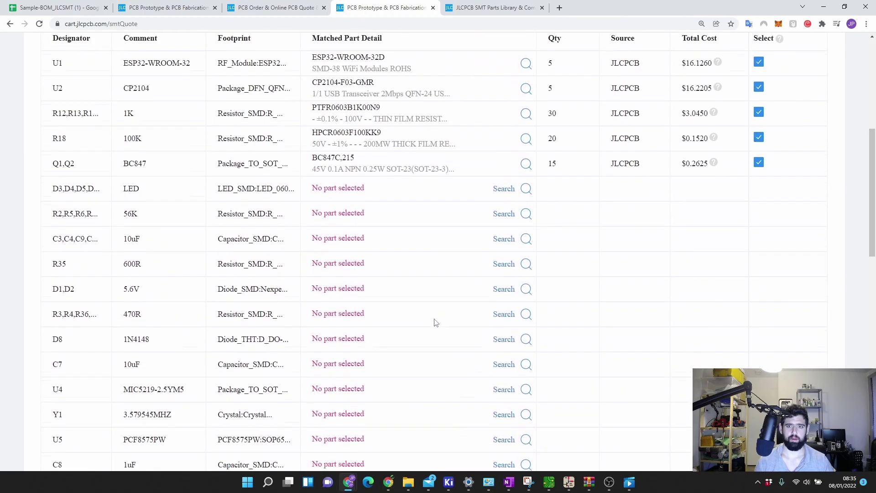
# Step: Review the full parts list down to its last line and return to the matched parts
pyautogui.scroll(-13, 600, 332)
pyautogui.scroll(14, 618, 323)
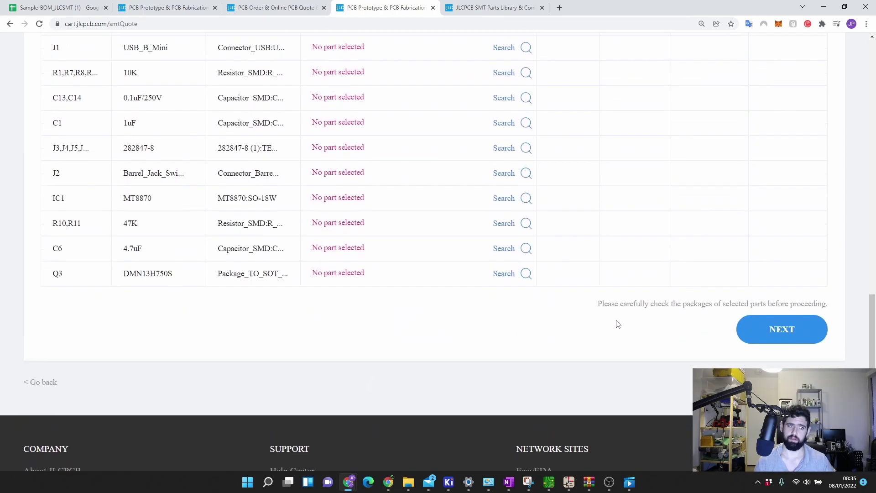
pyautogui.scroll(2, 550, 356)
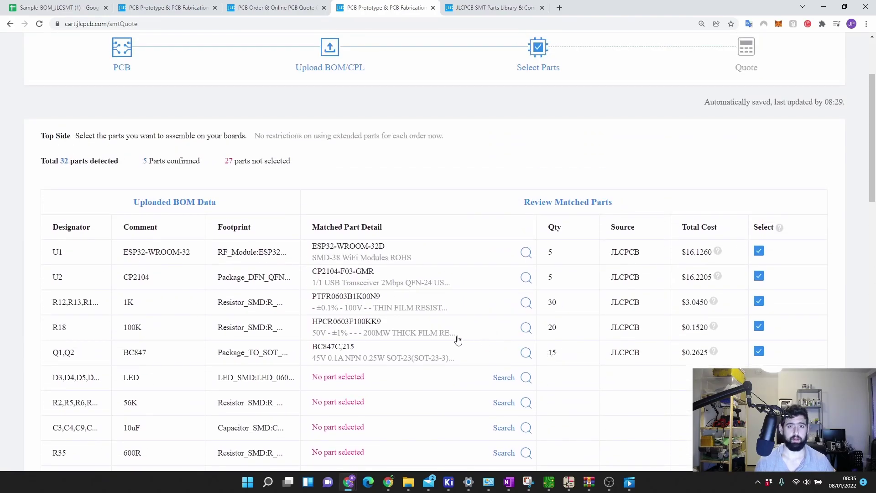
pyautogui.scroll(-1, 456, 348)
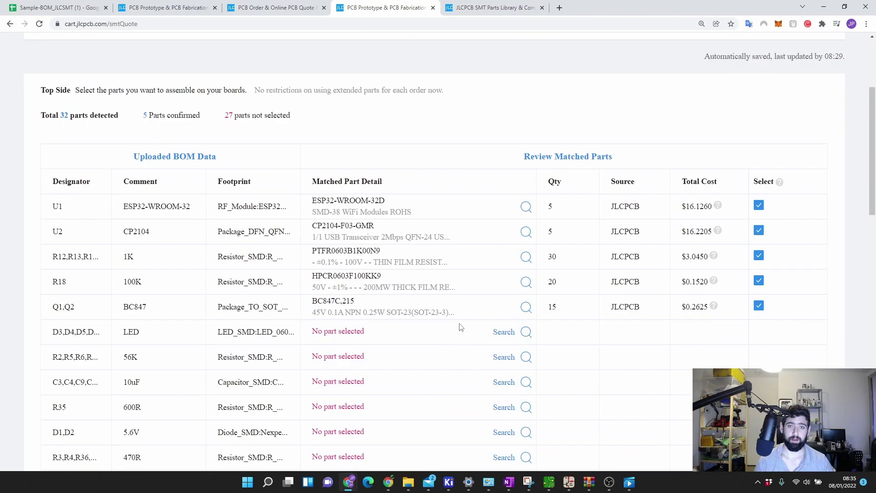